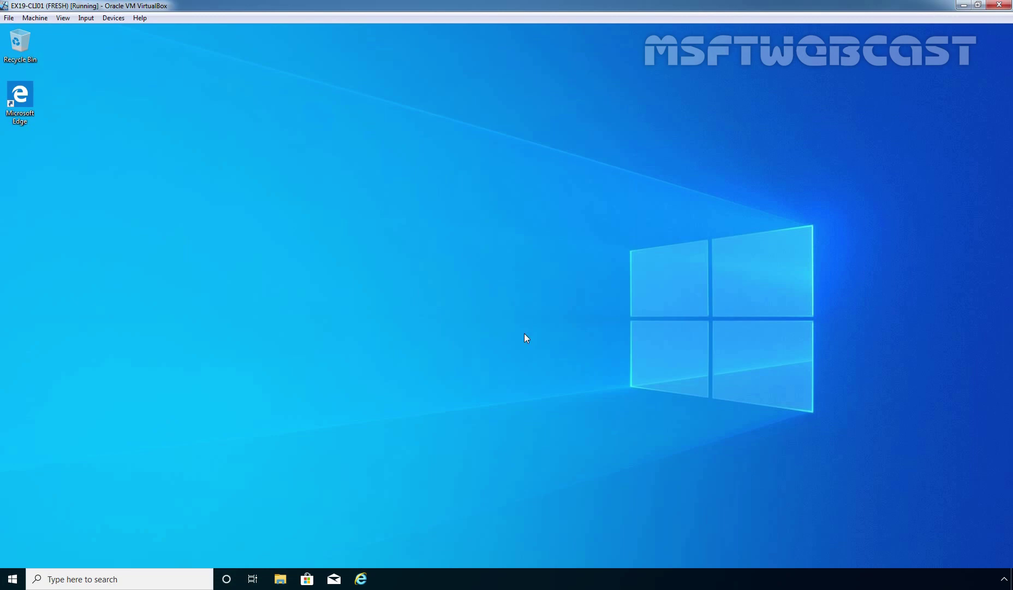
Sign in to Outlook on the web in Internet Explorer using the mailbox password
left_click(362, 574)
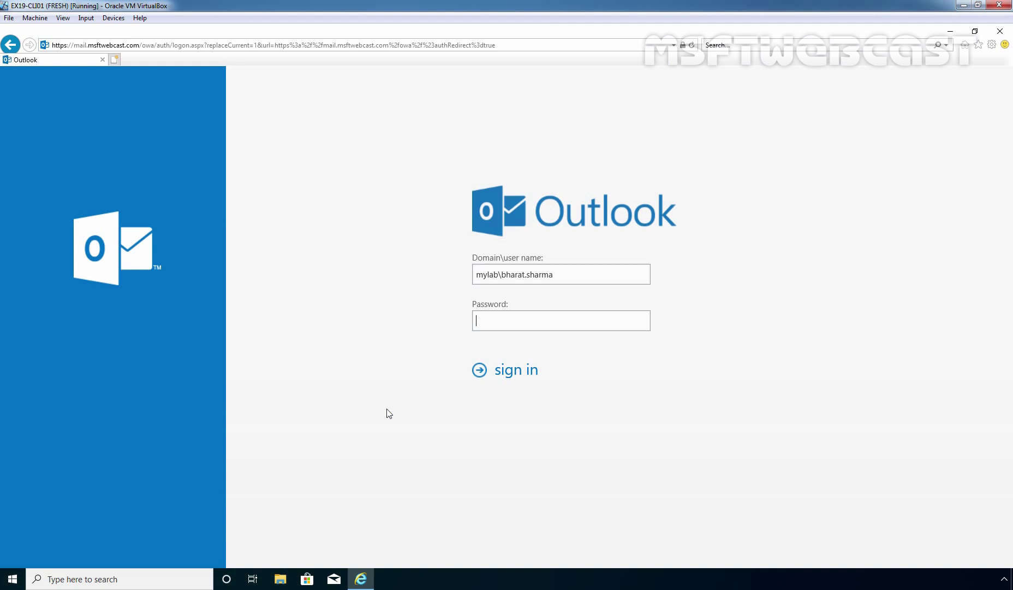
type("********")
left_click(512, 376)
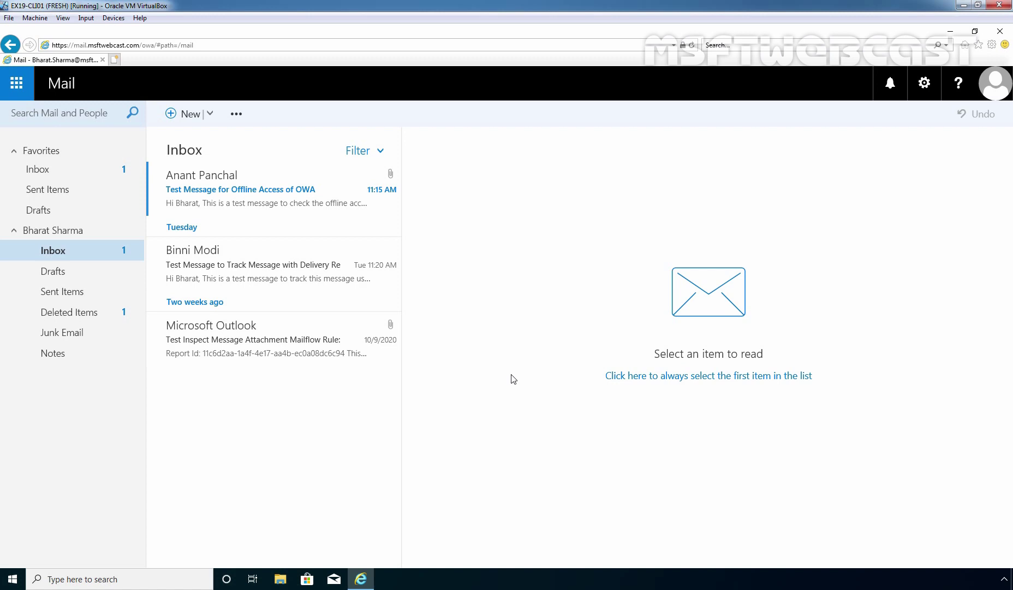
left_click(926, 86)
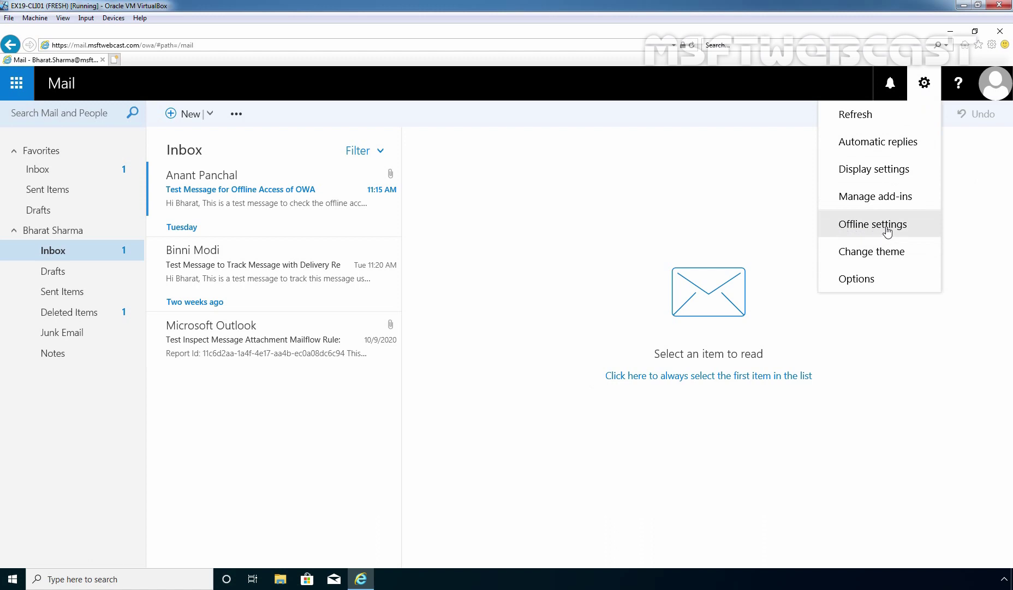
Go to Options > General > Offline settings
left_click(870, 281)
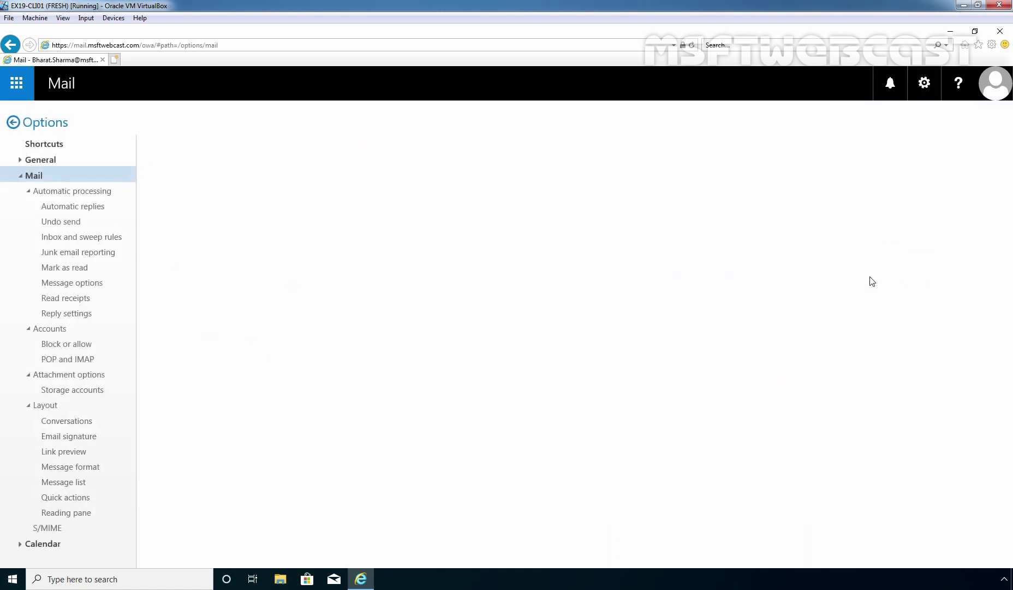
left_click(42, 161)
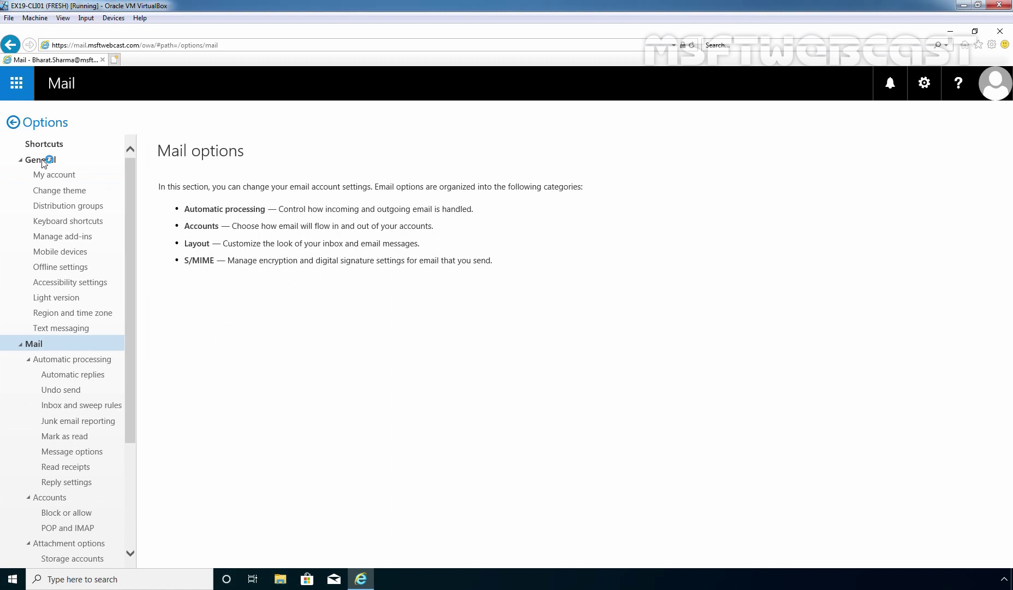
left_click(66, 270)
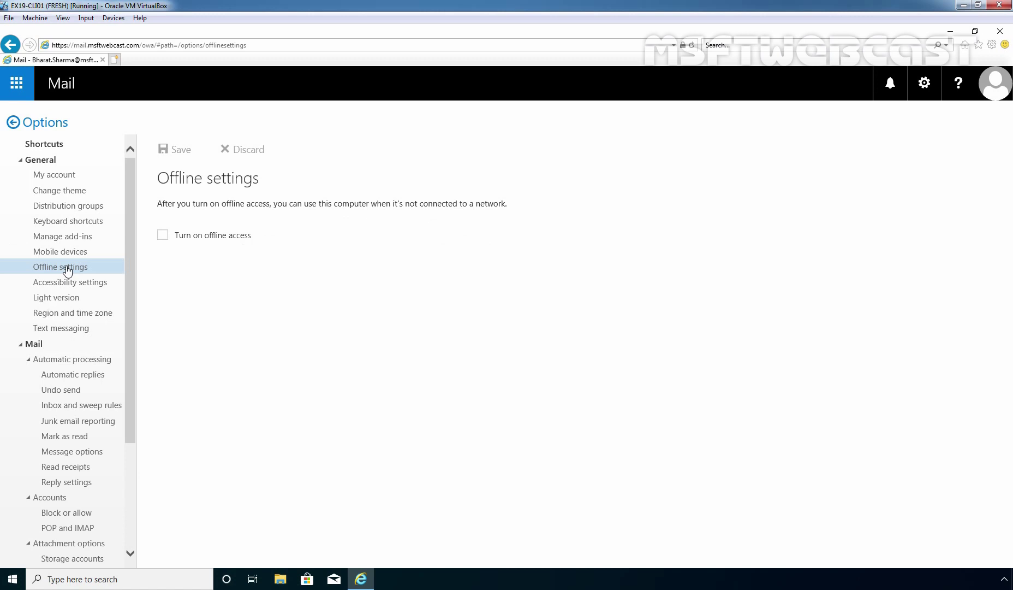
Tick 'Turn on offline access', confirm a single-user computer and accept the storage notice
left_click(162, 236)
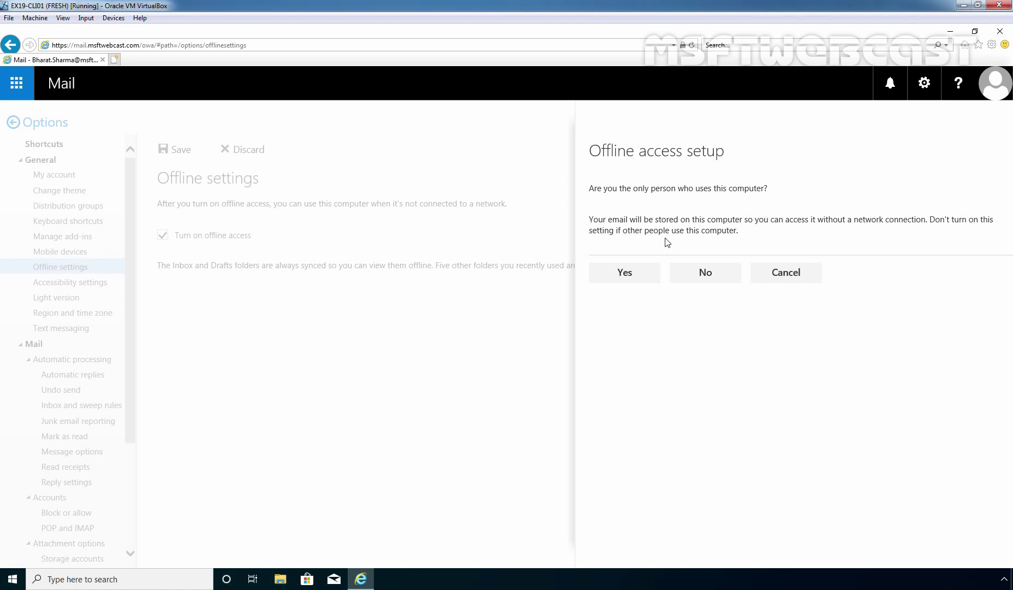
left_click(621, 276)
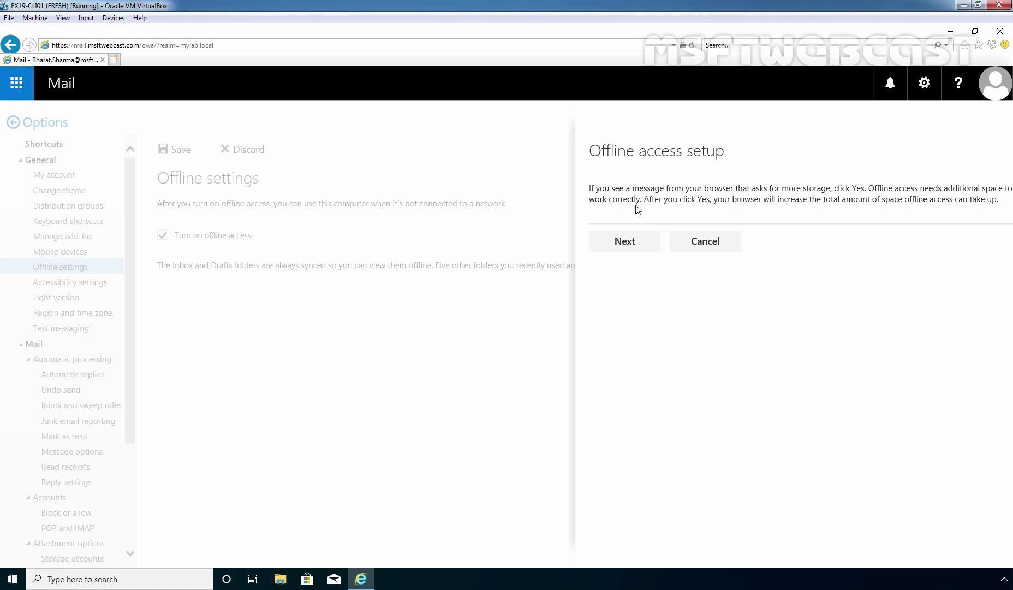
left_click(622, 247)
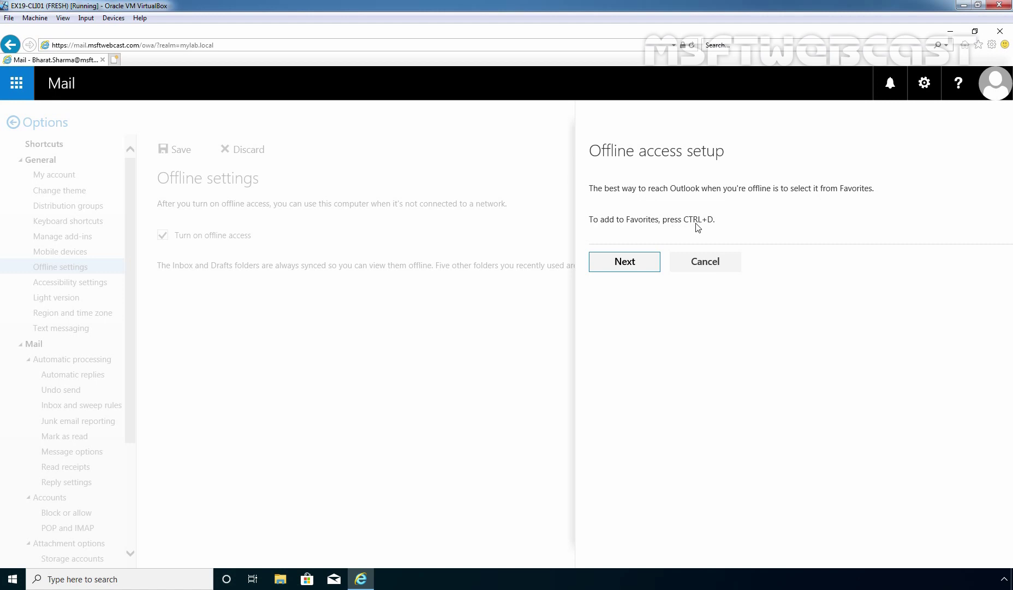
Add the mailbox page to Favorites with Ctrl+D and finish offline access setup
key("ctrl+d")
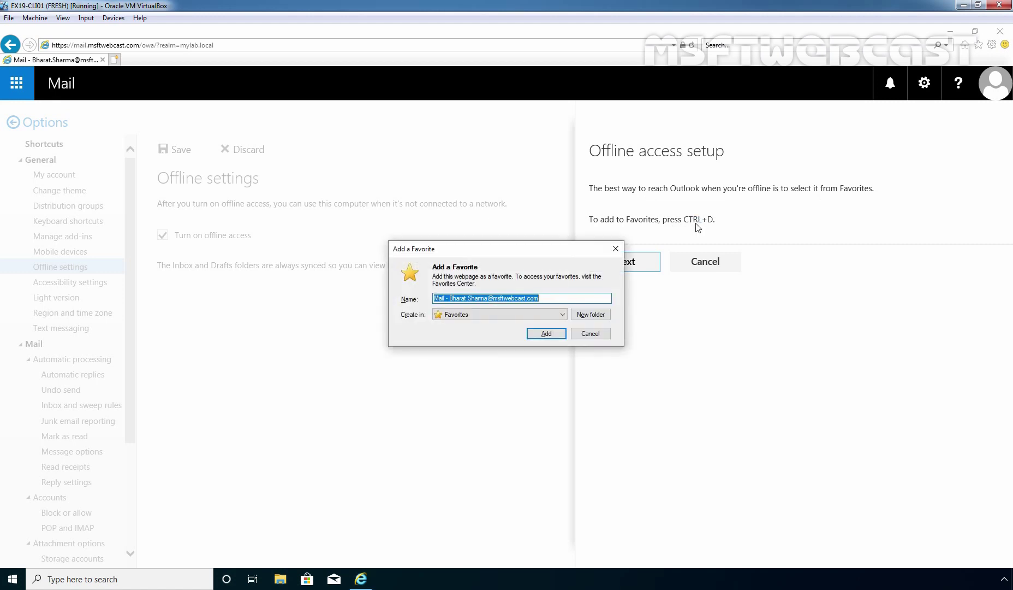
left_click(545, 334)
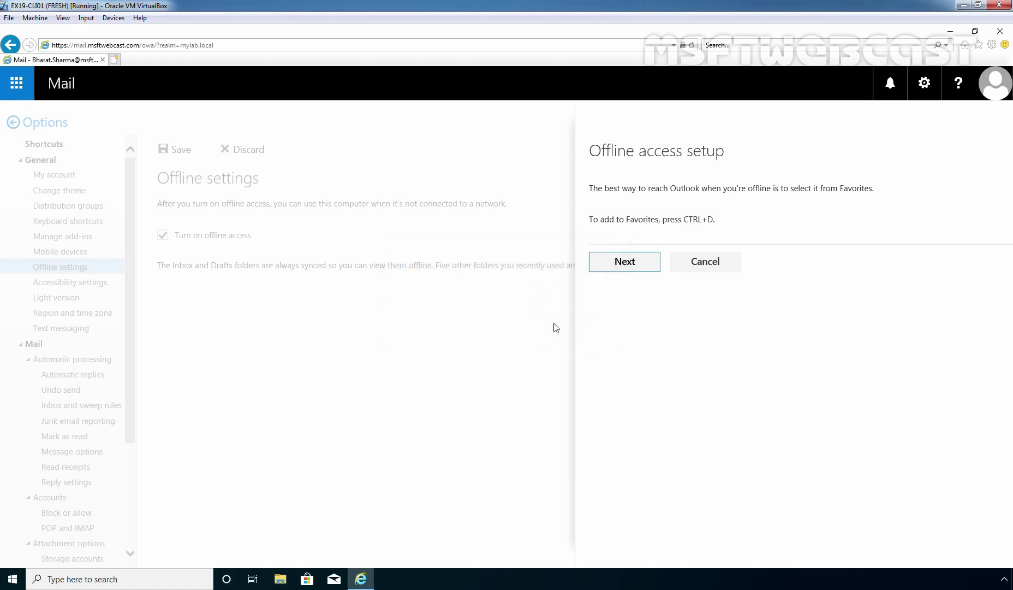
left_click(625, 262)
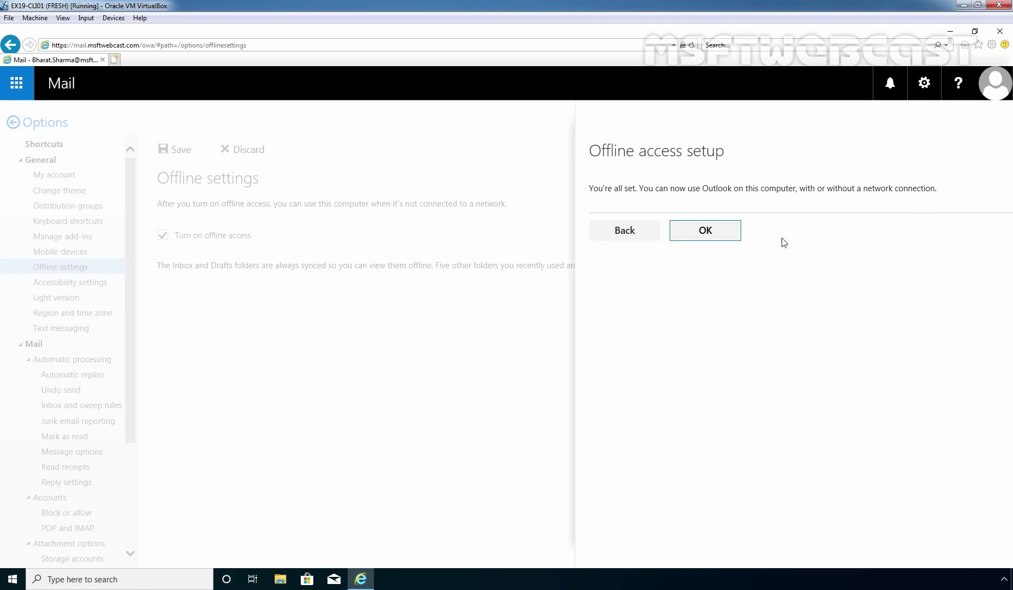
left_click(703, 233)
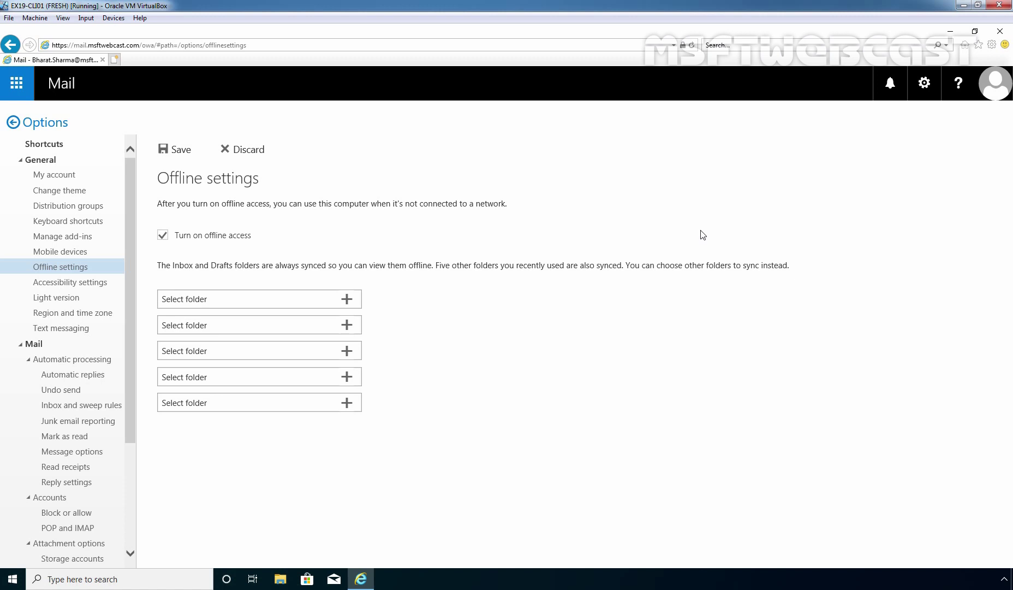
left_click(347, 300)
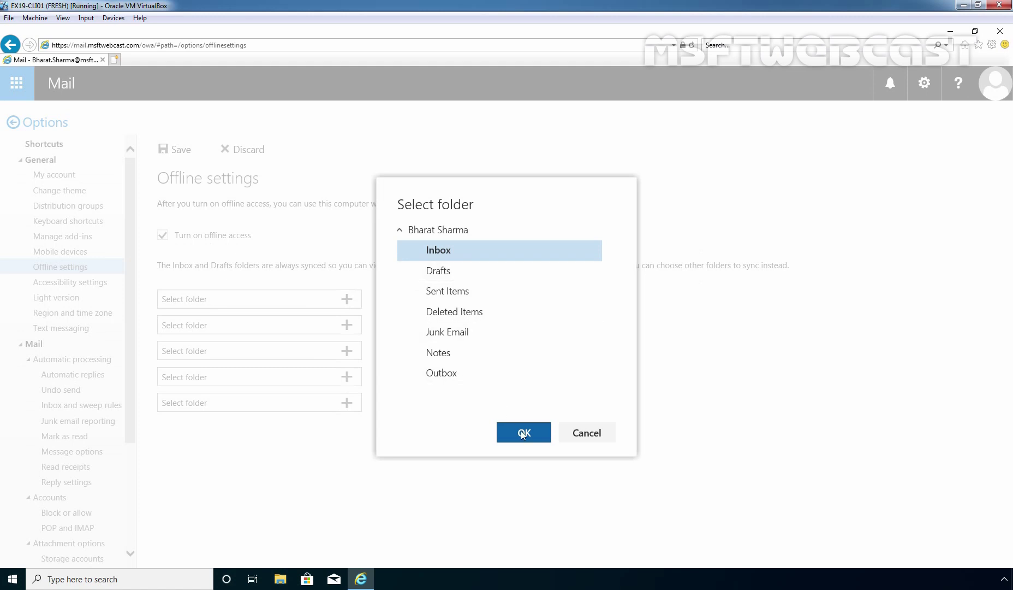
Set Sent Items as the first offline-sync folder after Inbox is rejected
left_click(501, 430)
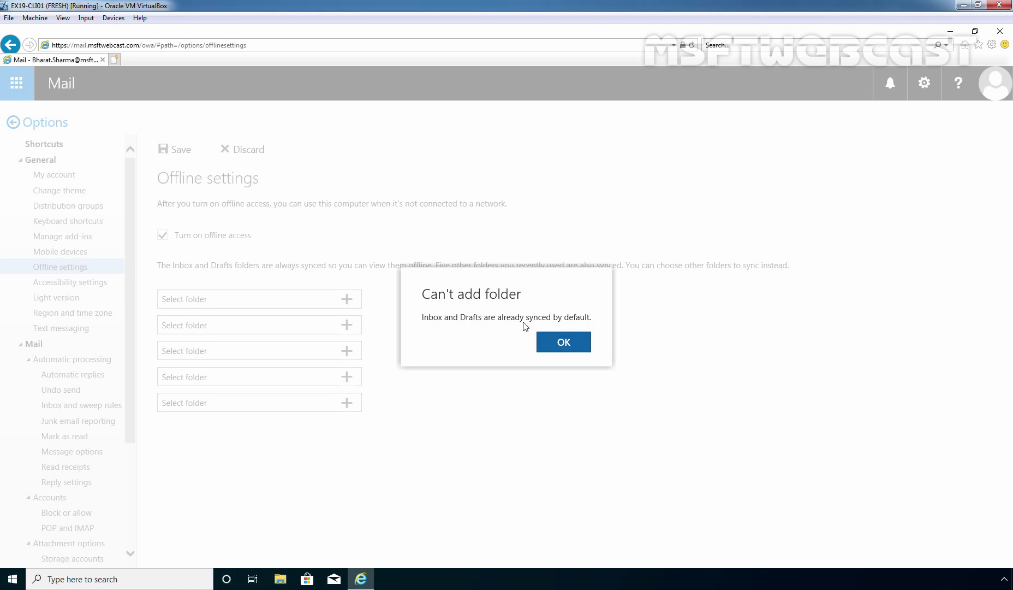
left_click(564, 343)
left_click(351, 302)
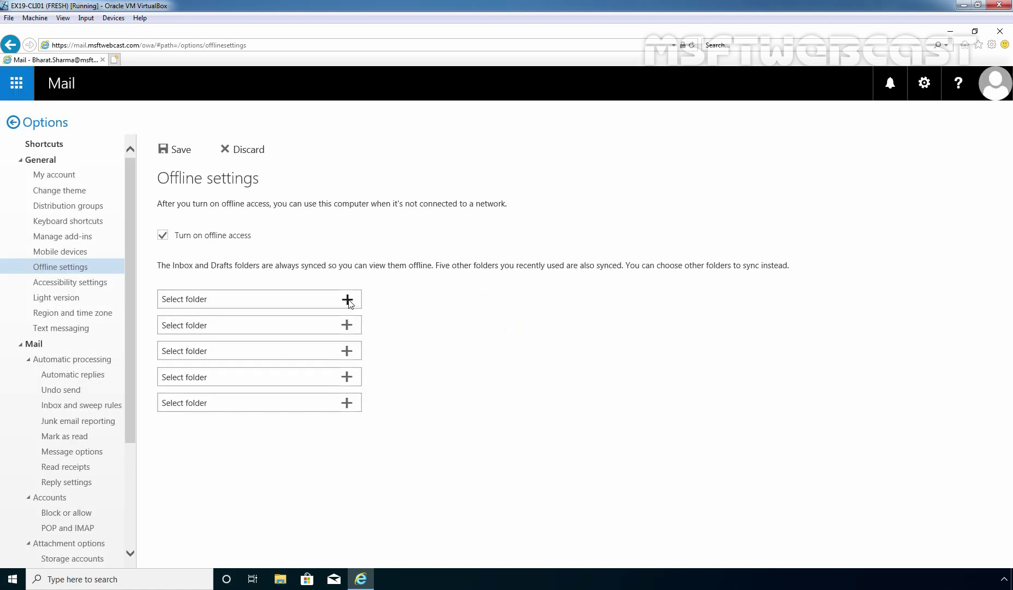
left_click(464, 296)
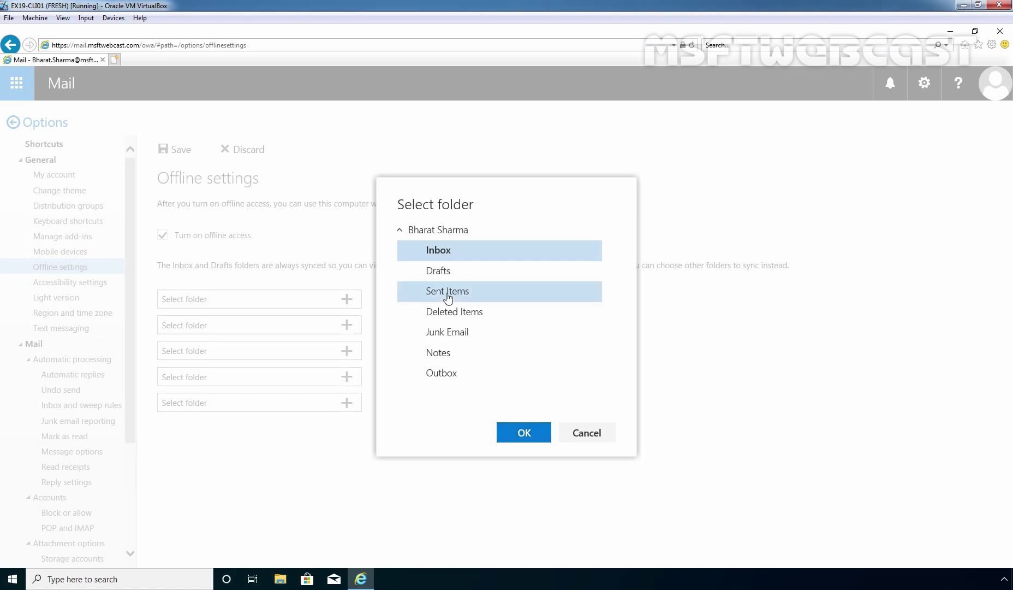
left_click(531, 437)
Set Notes as the second sync folder after Deleted Items is rejected, then save
left_click(346, 324)
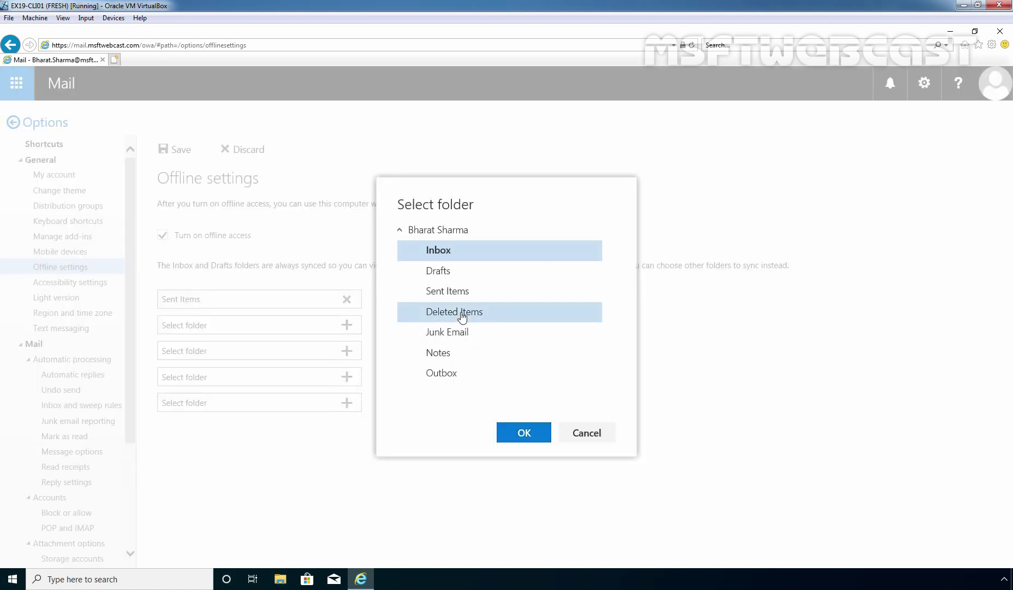
left_click(464, 311)
left_click(521, 431)
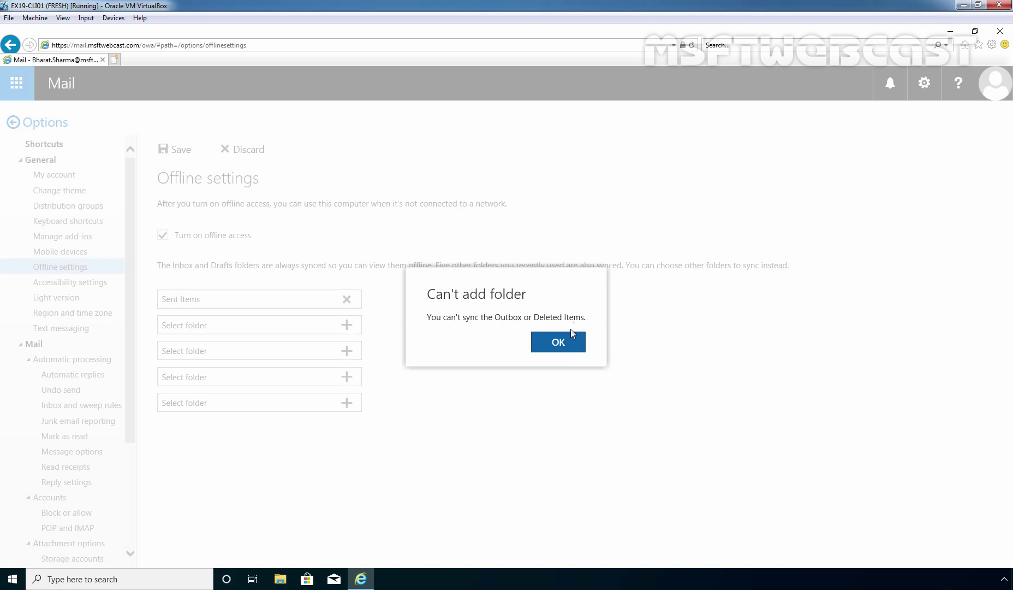
left_click(563, 344)
left_click(347, 325)
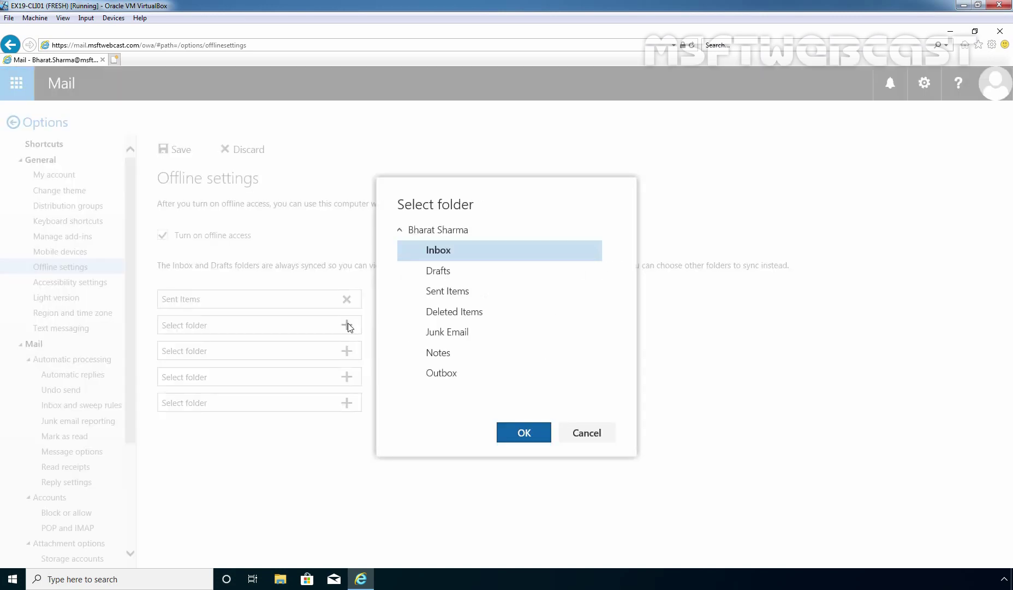
left_click(427, 355)
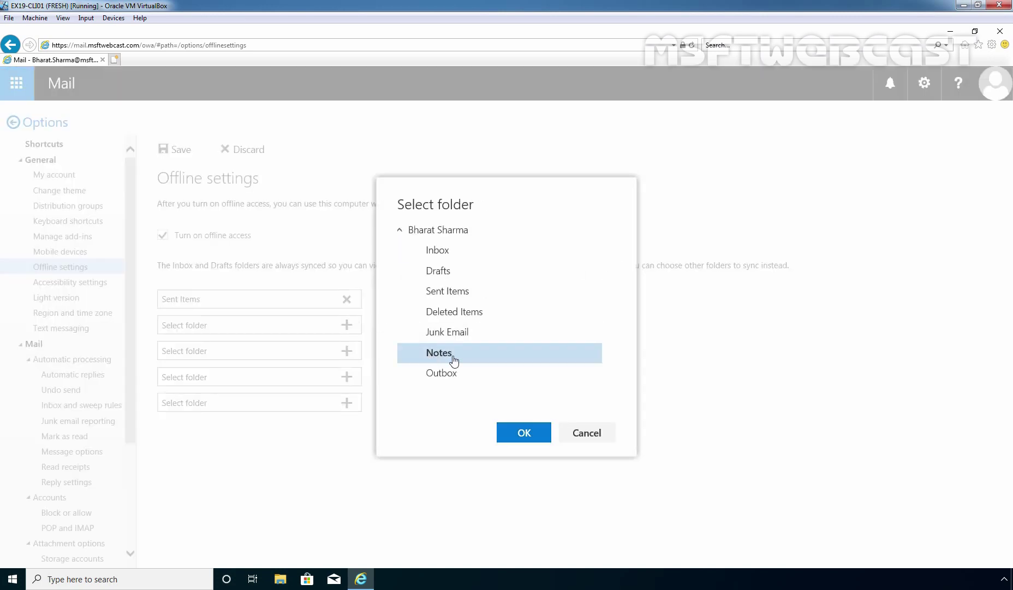
left_click(523, 434)
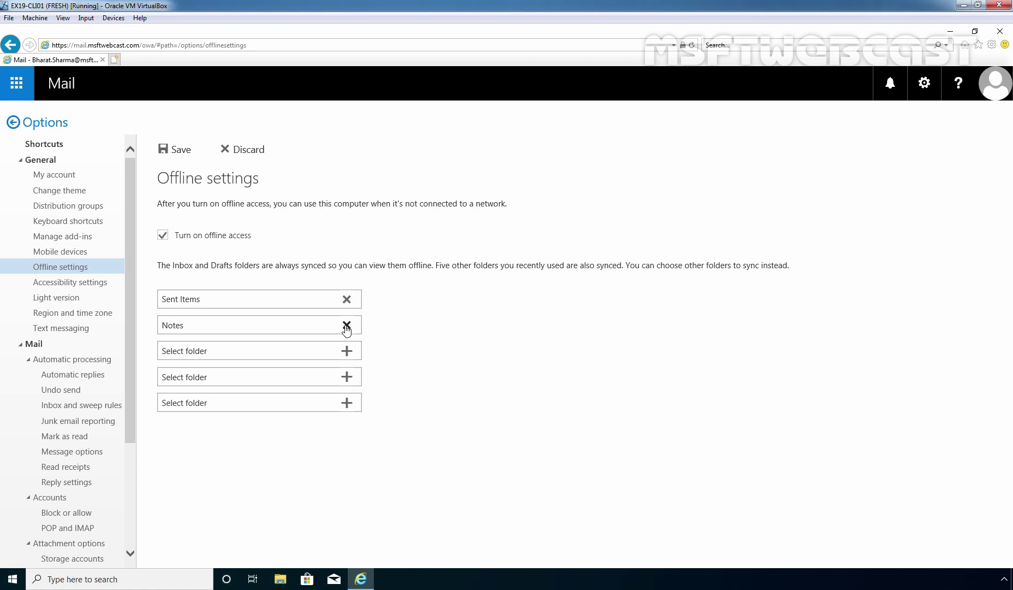
left_click(180, 153)
Sign out of the mailbox, acknowledge the offline access notice and close the browser
left_click(53, 127)
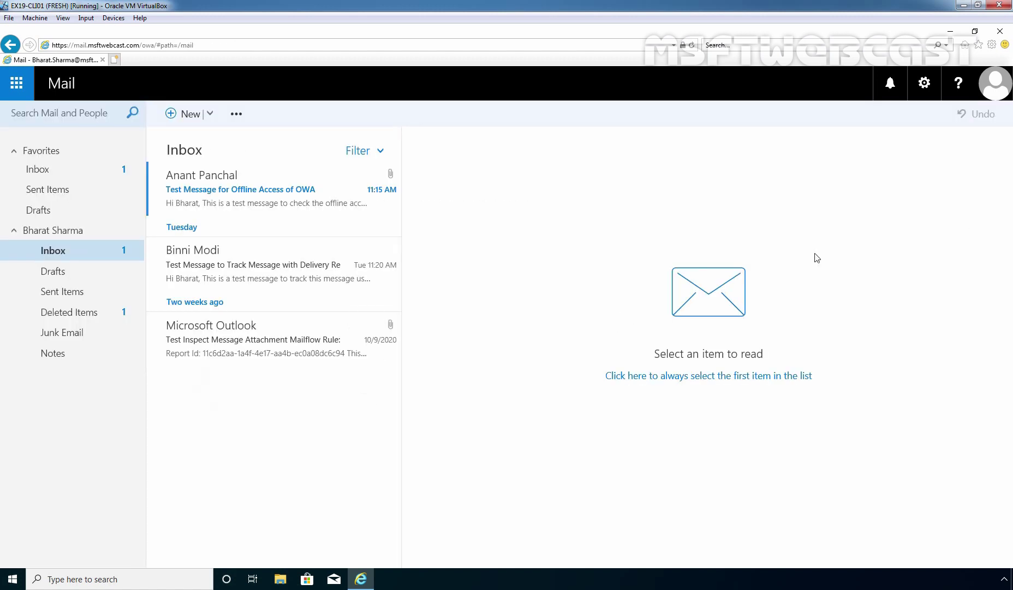
left_click(996, 83)
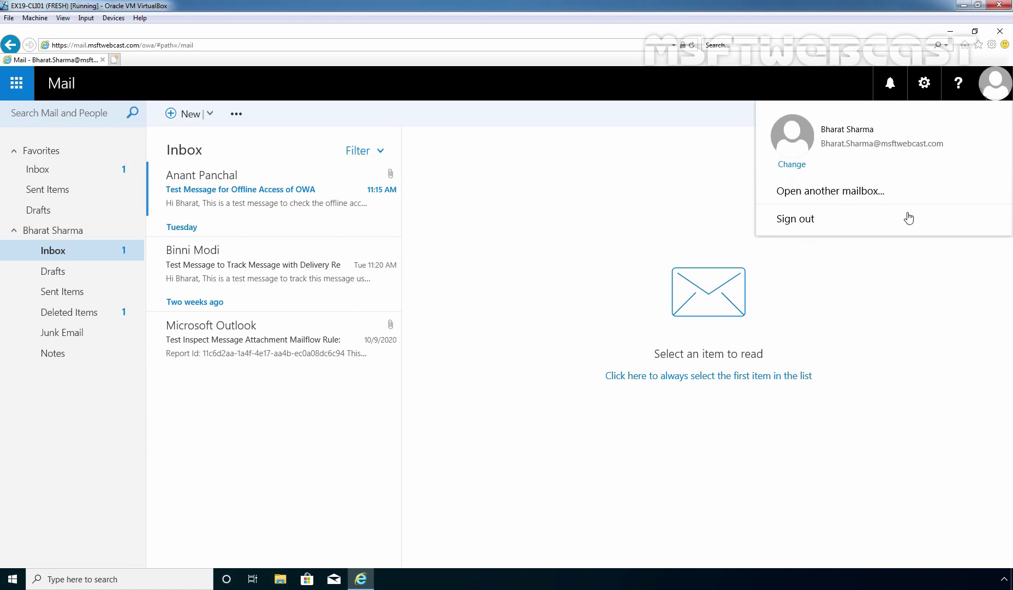
left_click(799, 218)
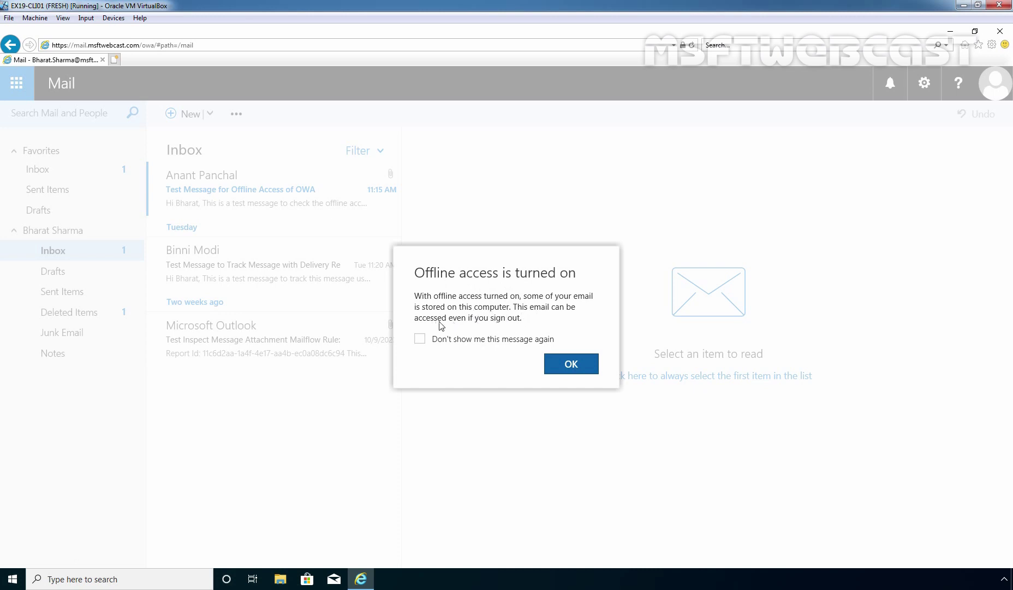
left_click(565, 366)
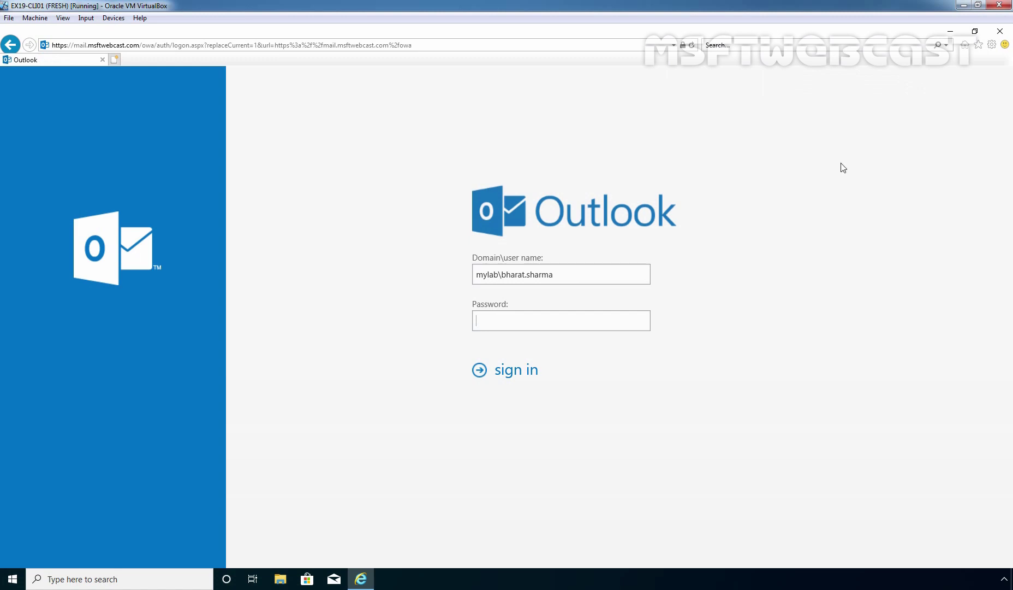
left_click(1001, 31)
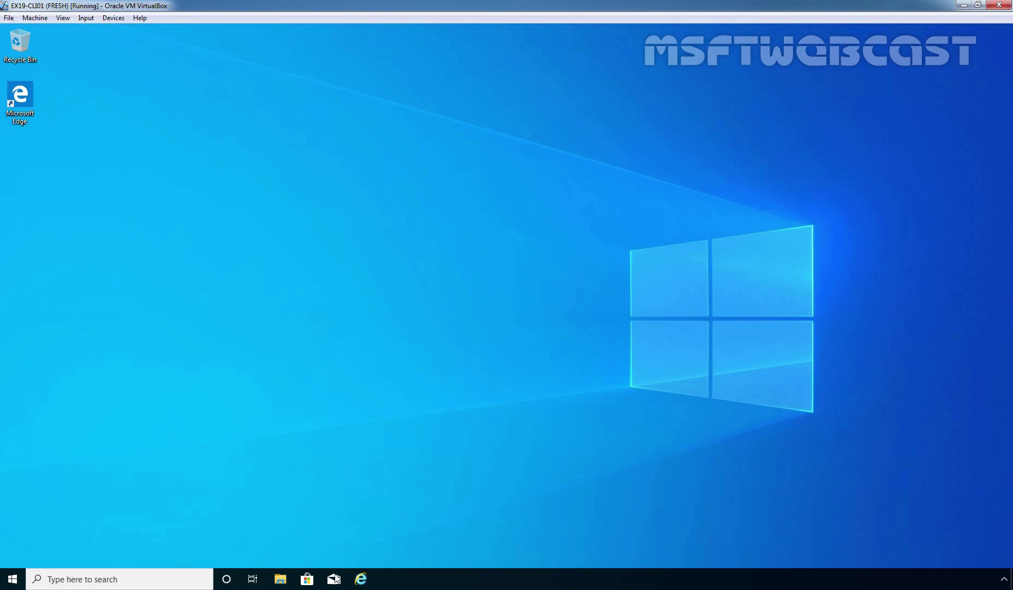
left_click(281, 579)
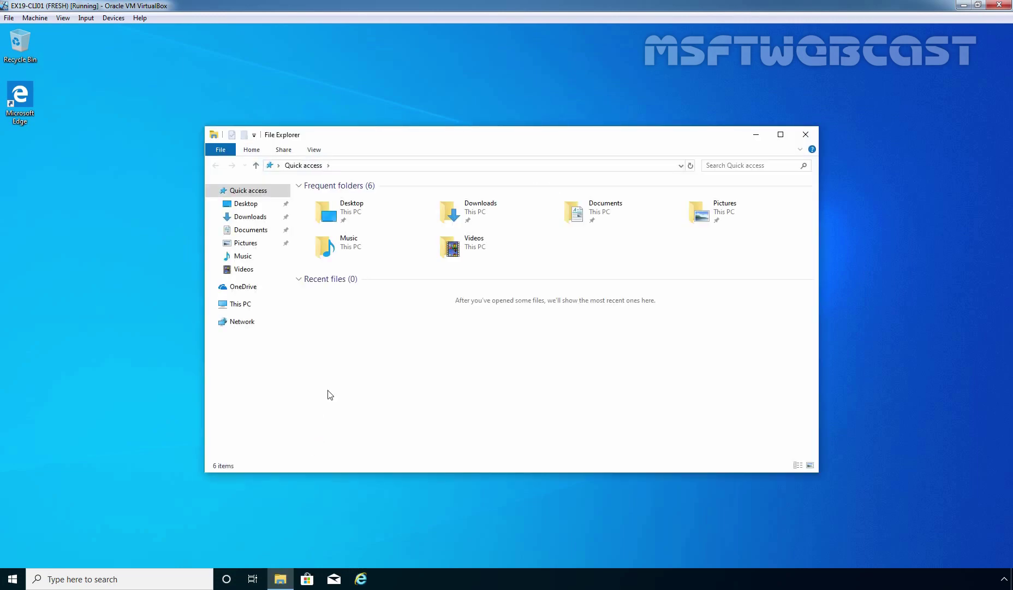
Browse to the user's profile on C:\Users and enter its hidden AppData folder
left_click(239, 305)
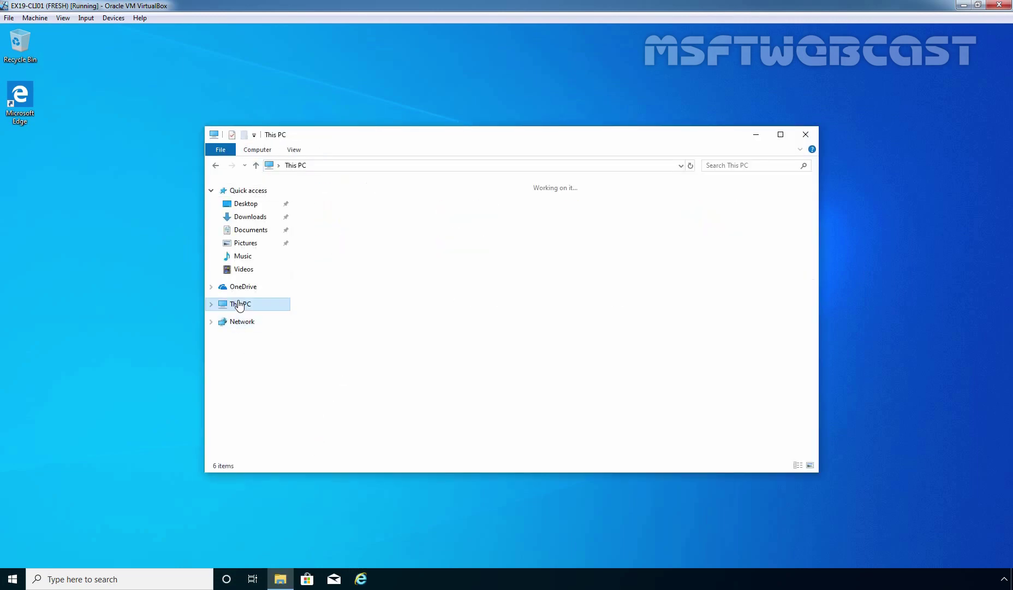
double_click(358, 325)
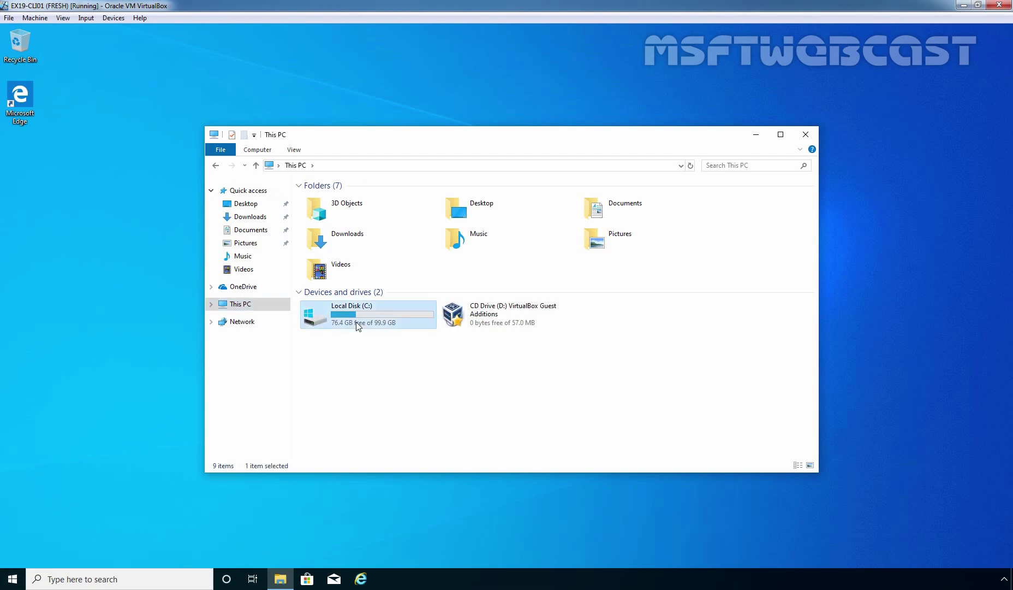
double_click(325, 237)
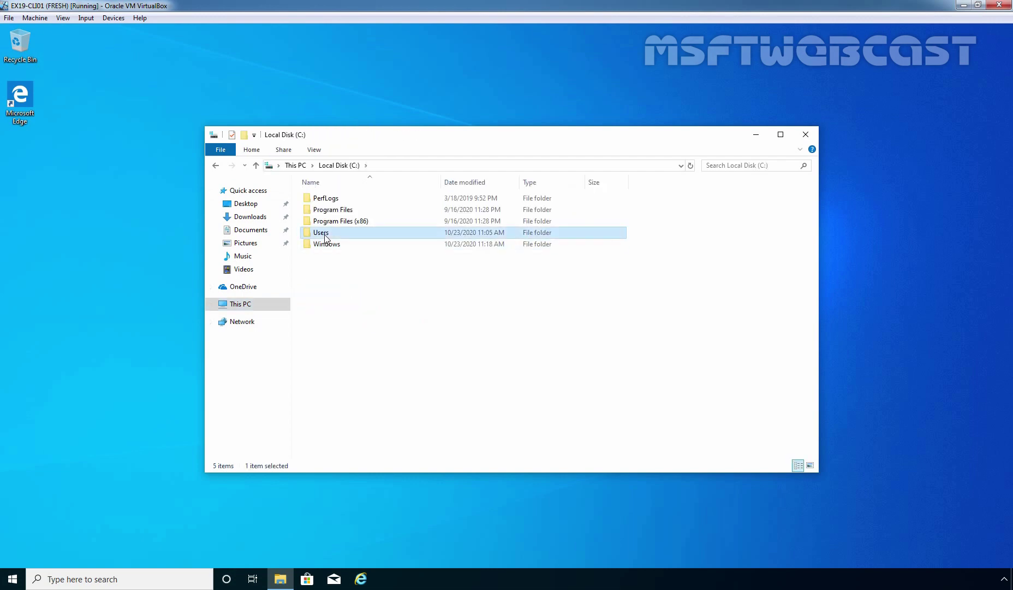
double_click(323, 211)
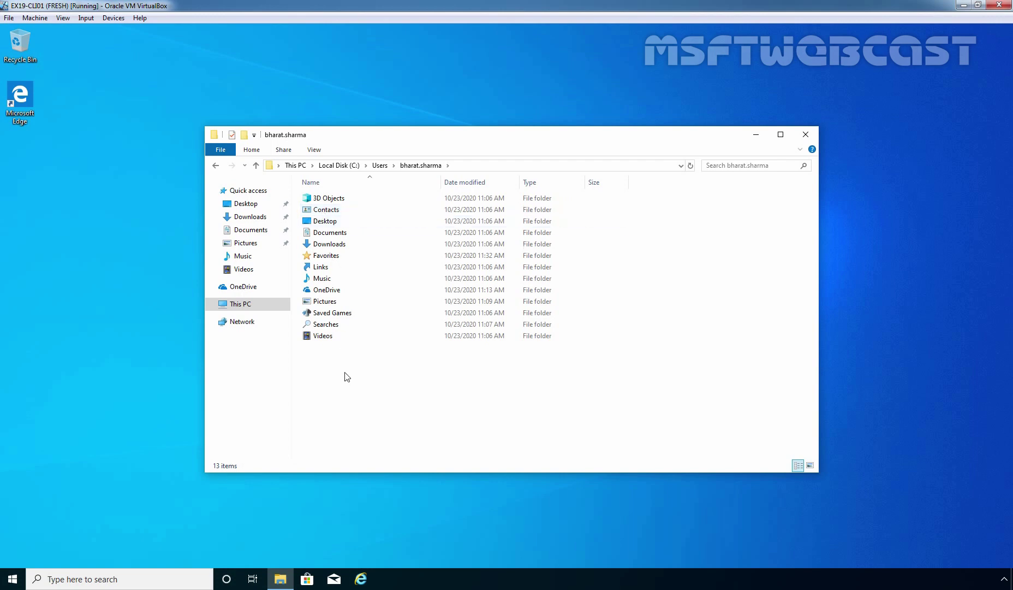
key("alt+d")
type("\\")
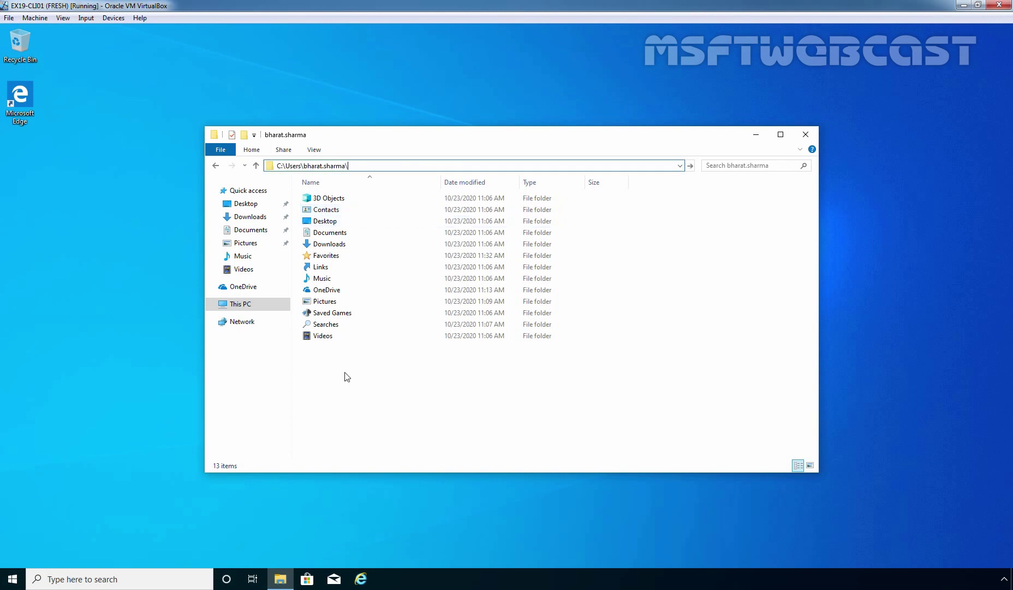
type("appdata")
key("Return")
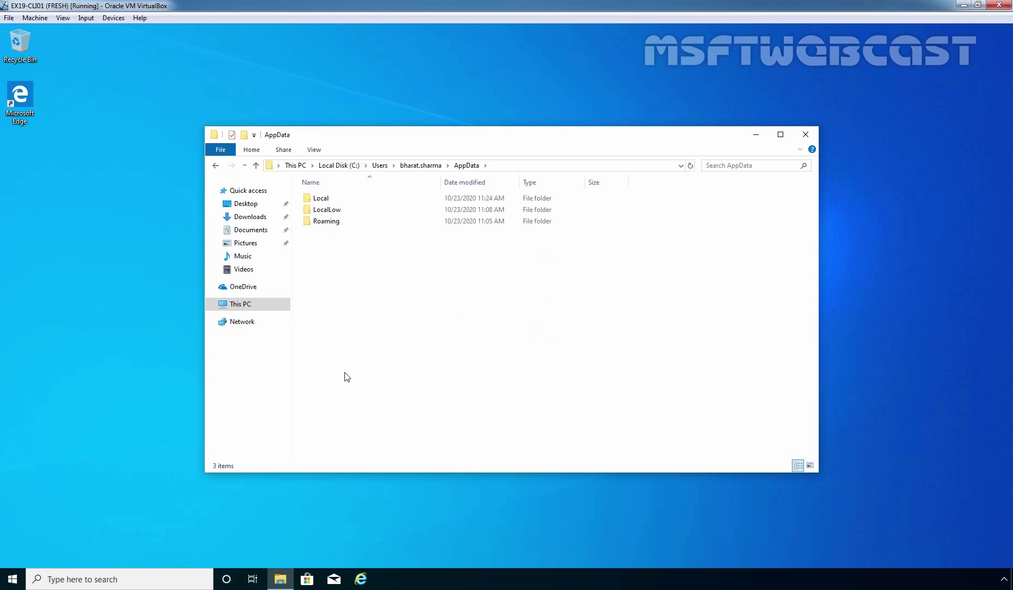
Open Local\Microsoft\Internet Explorer\Indexed DB, check Internet.edb's 8.50 MB size, minimize
double_click(325, 199)
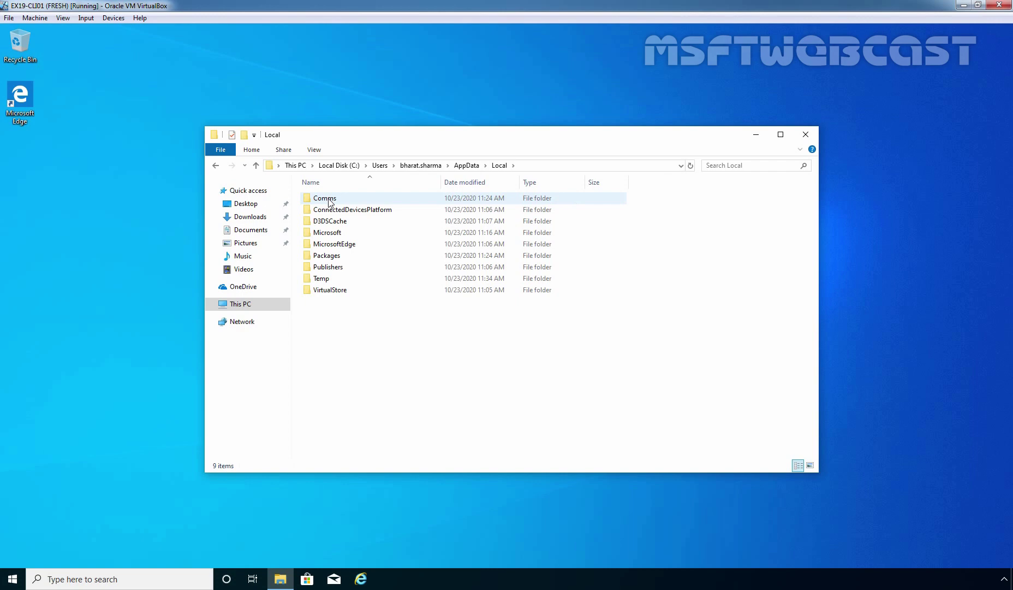
double_click(327, 233)
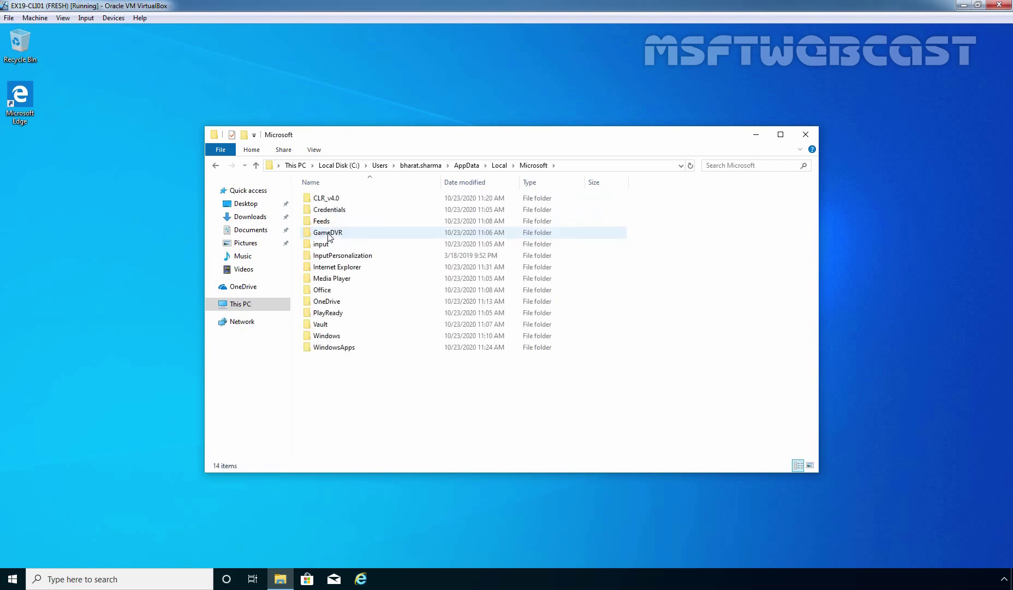
double_click(328, 269)
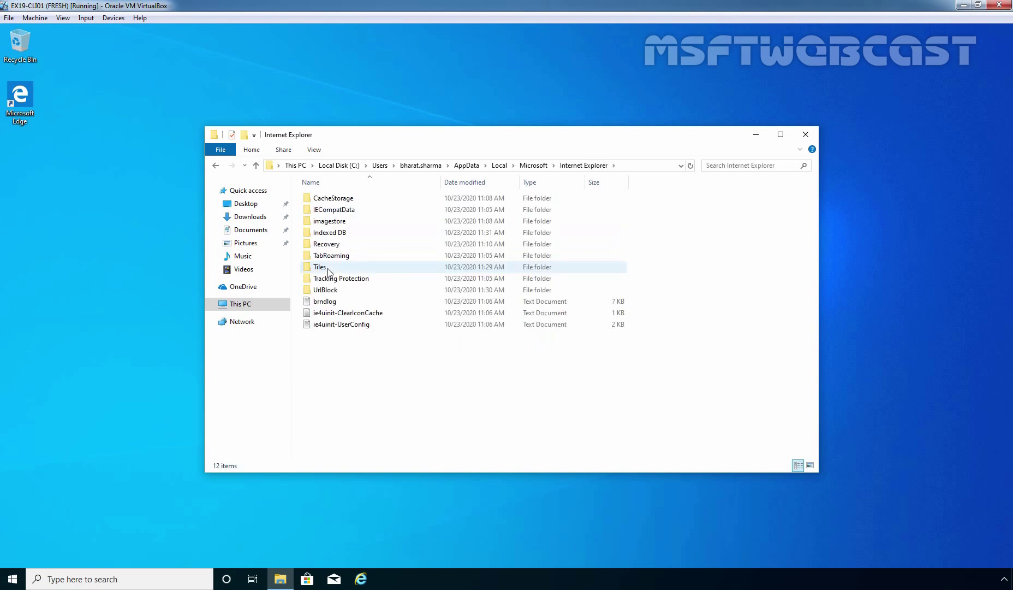
double_click(319, 235)
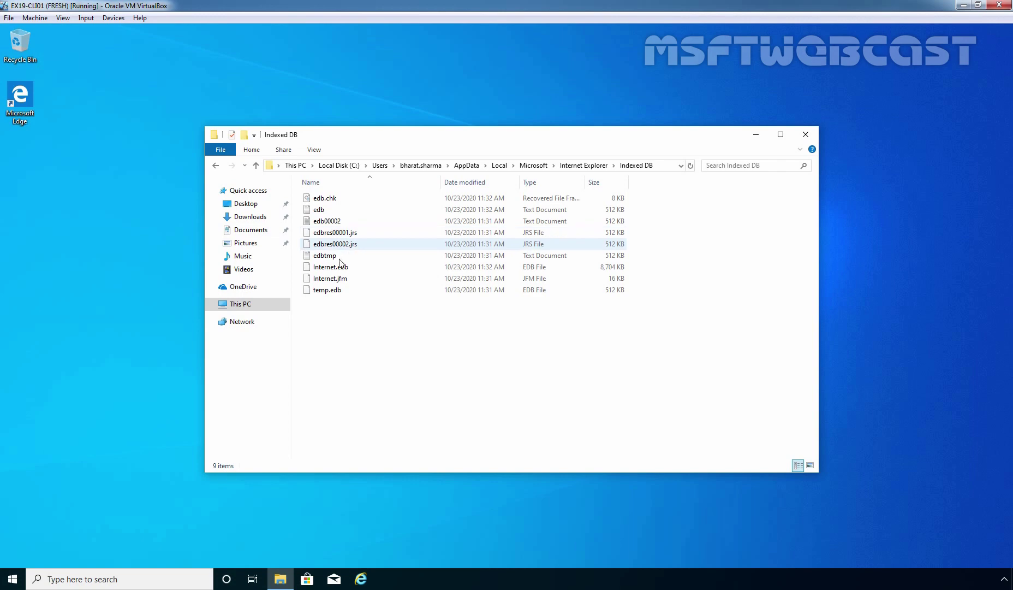
left_click(327, 268)
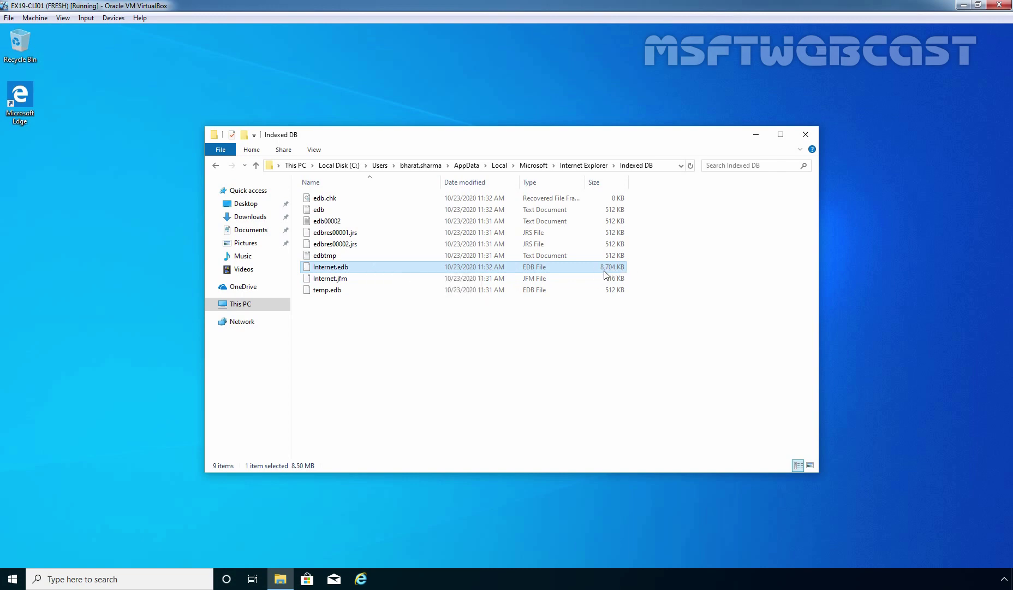
left_click(757, 136)
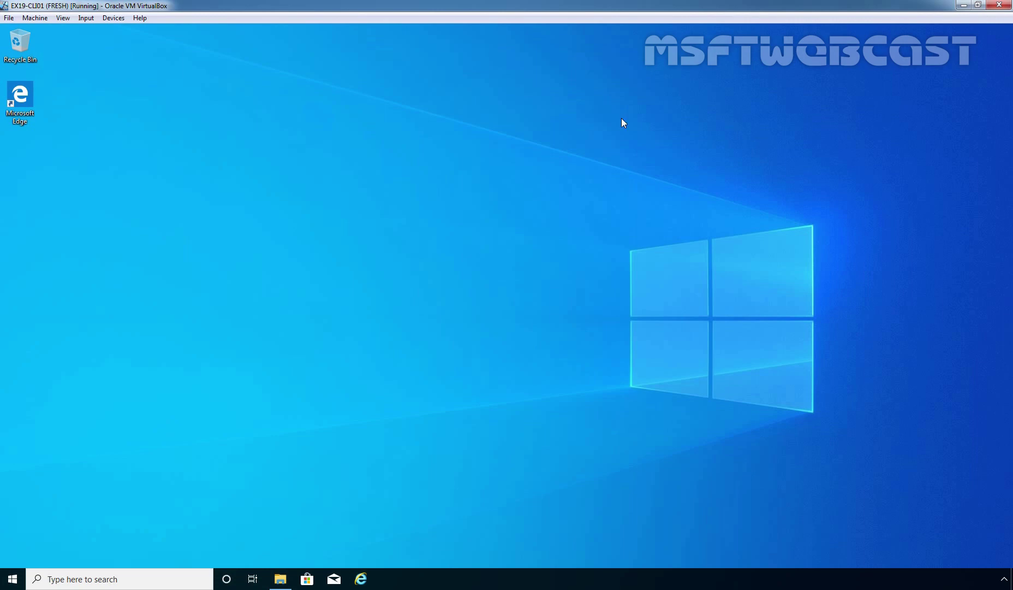
Reconnect the VM's network adapter from Devices > Network
left_click(112, 18)
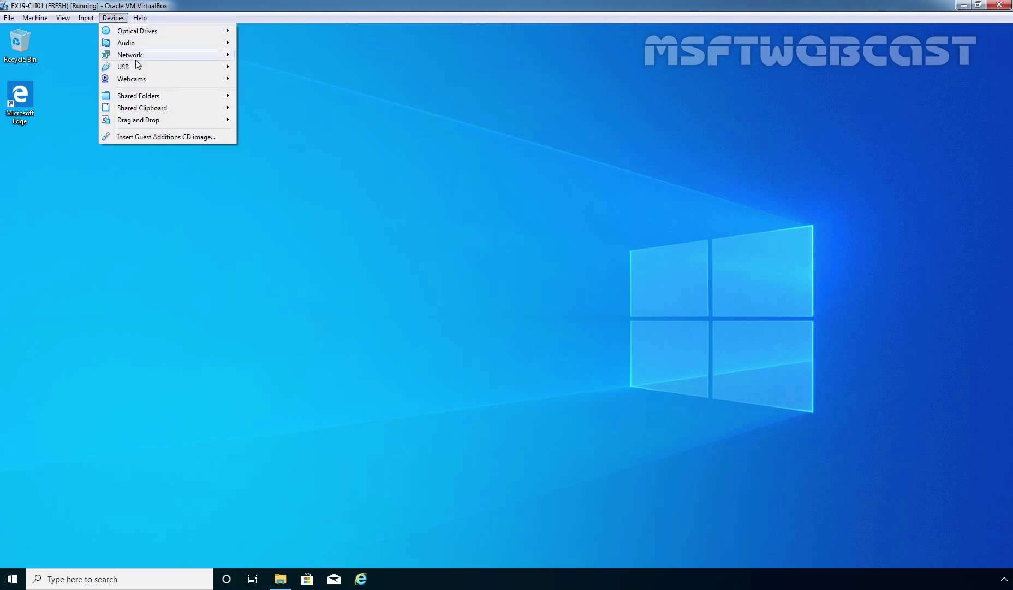
mouse_move(136, 57)
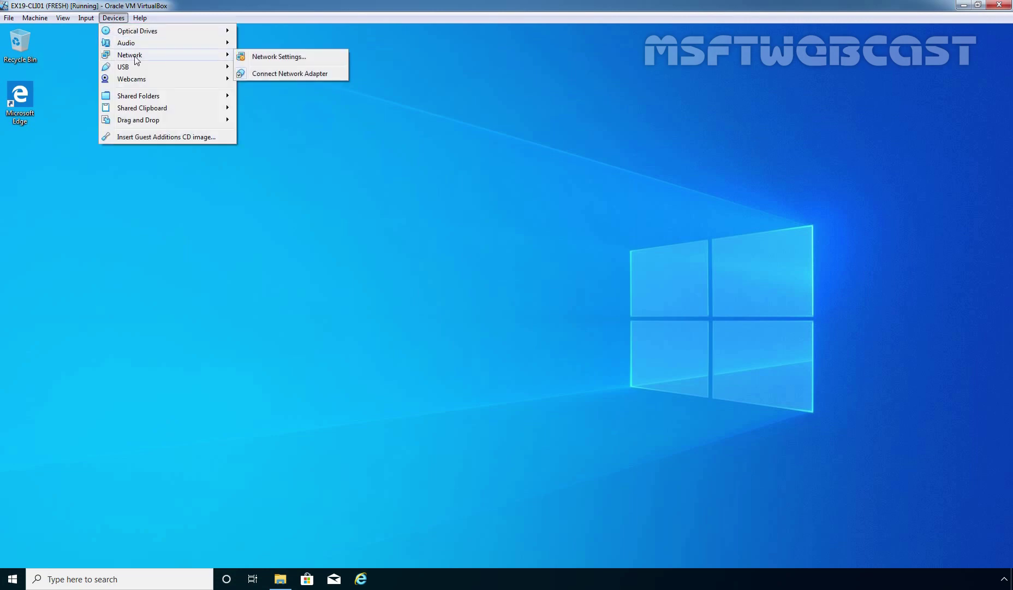
left_click(274, 73)
Review the Host-only adapter's advanced network settings, confirming the cable state, and close
left_click(113, 18)
mouse_move(142, 55)
left_click(279, 56)
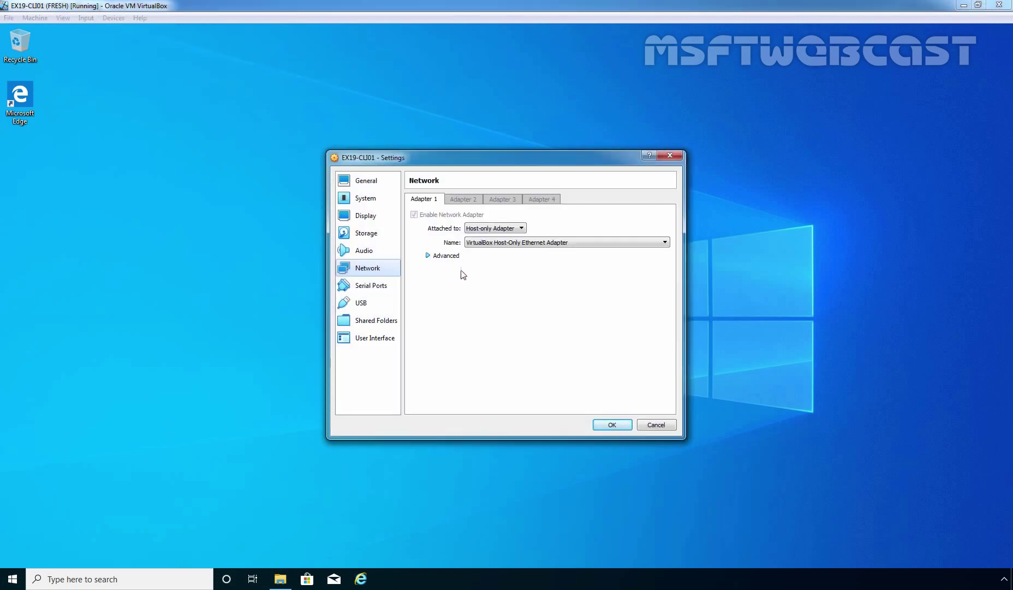
left_click(453, 256)
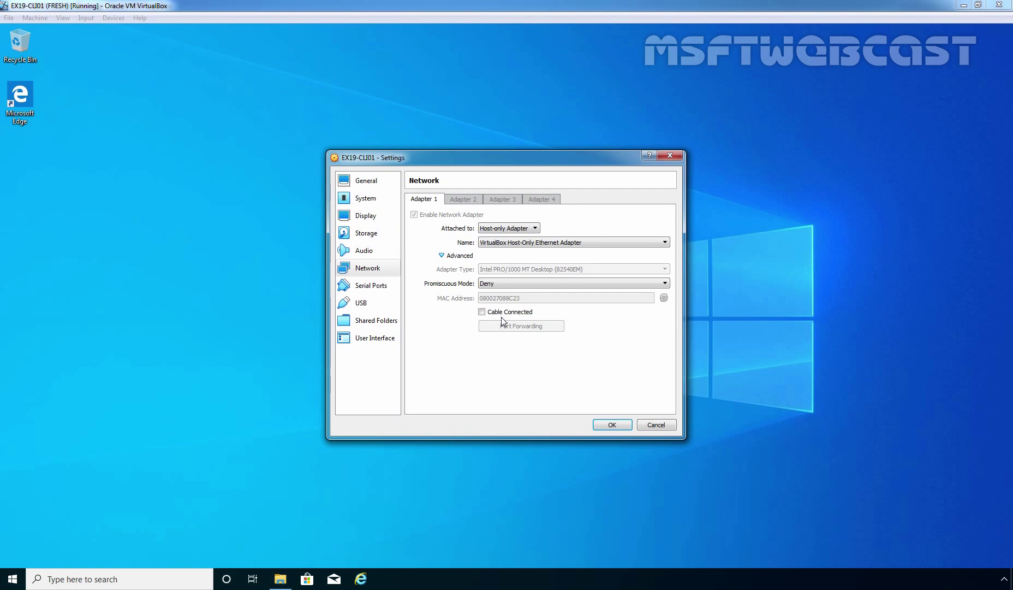
left_click(612, 425)
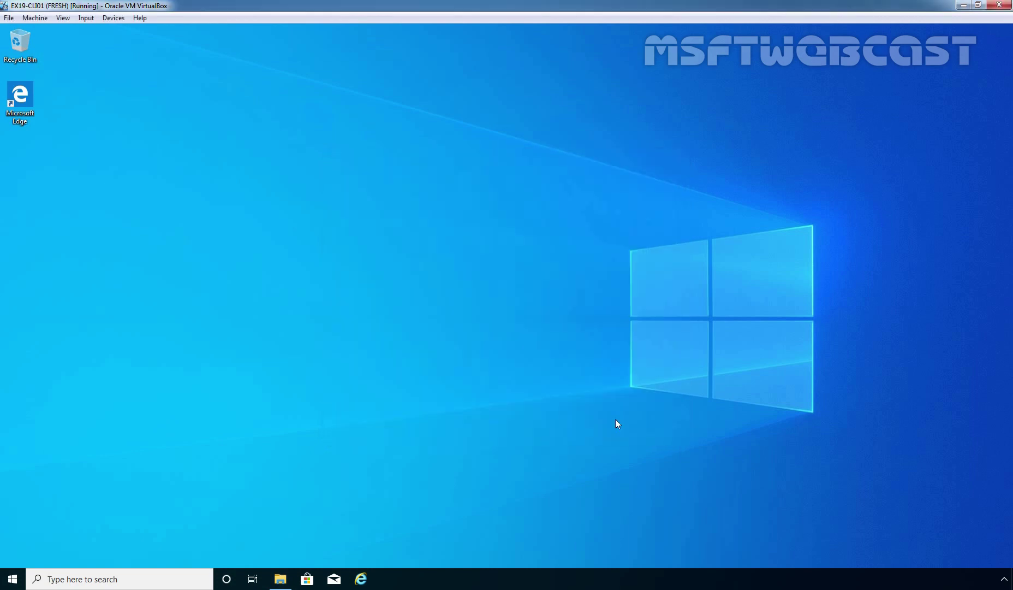
Open the offline test message and try previewing 4. Prerequisites.txt, dismissing the error
left_click(361, 580)
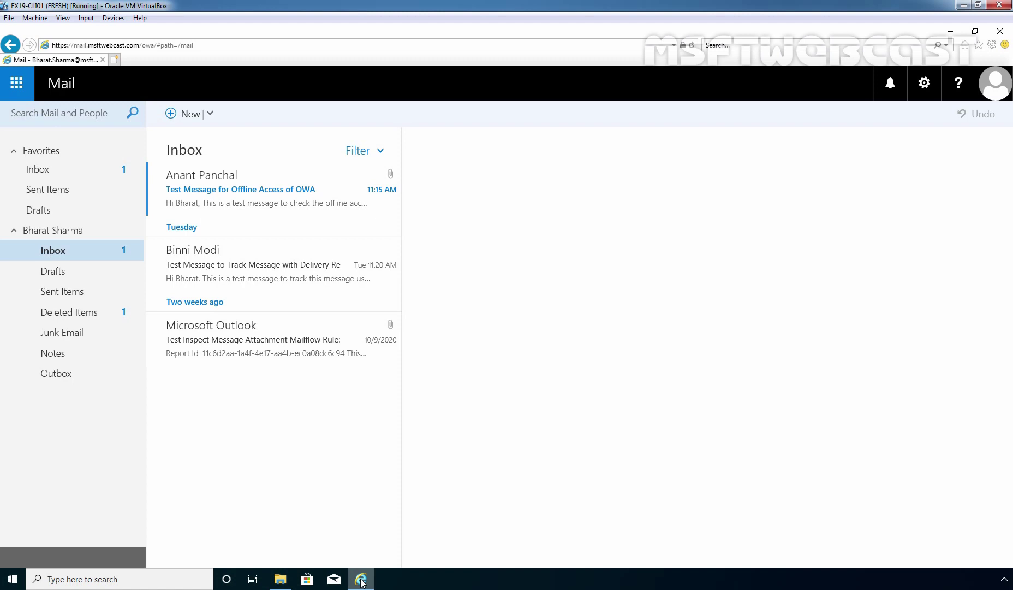
left_click(229, 203)
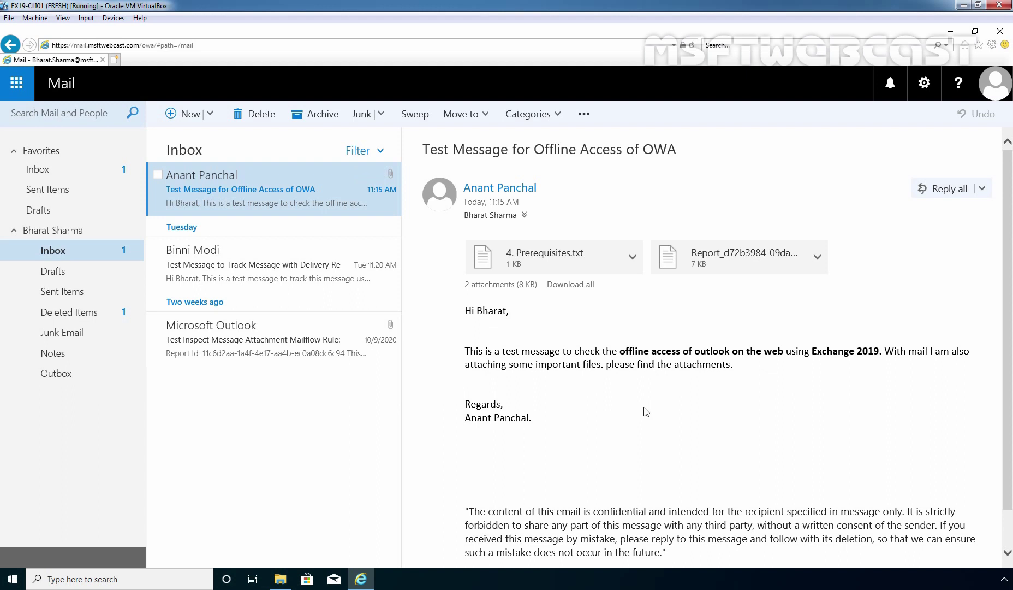
left_click(538, 263)
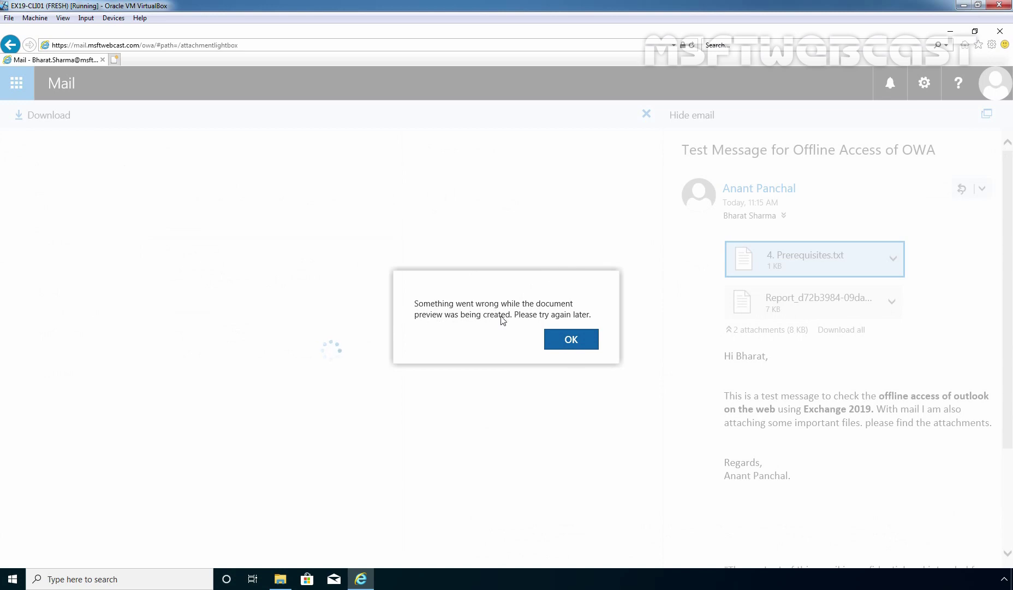
left_click(571, 339)
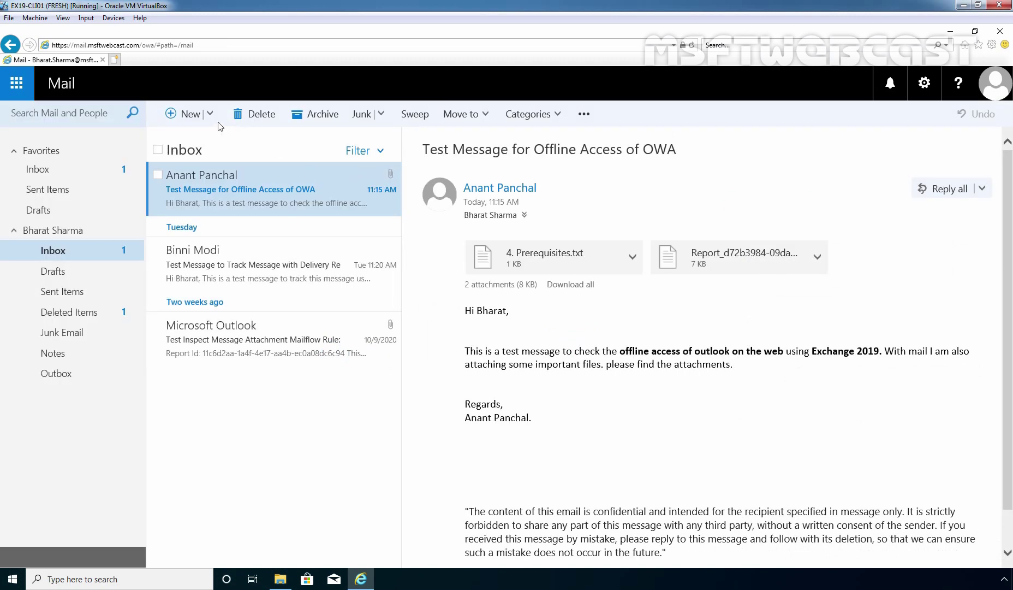
Start a new message, fail a directory lookup of a recipient, discard the draft, close the browser
left_click(191, 117)
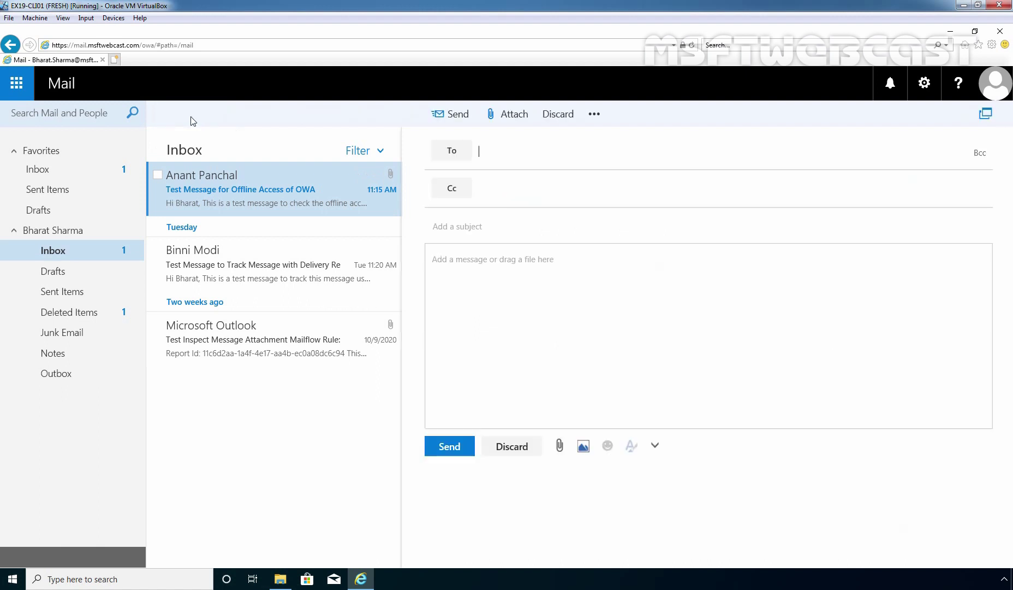
type("anan")
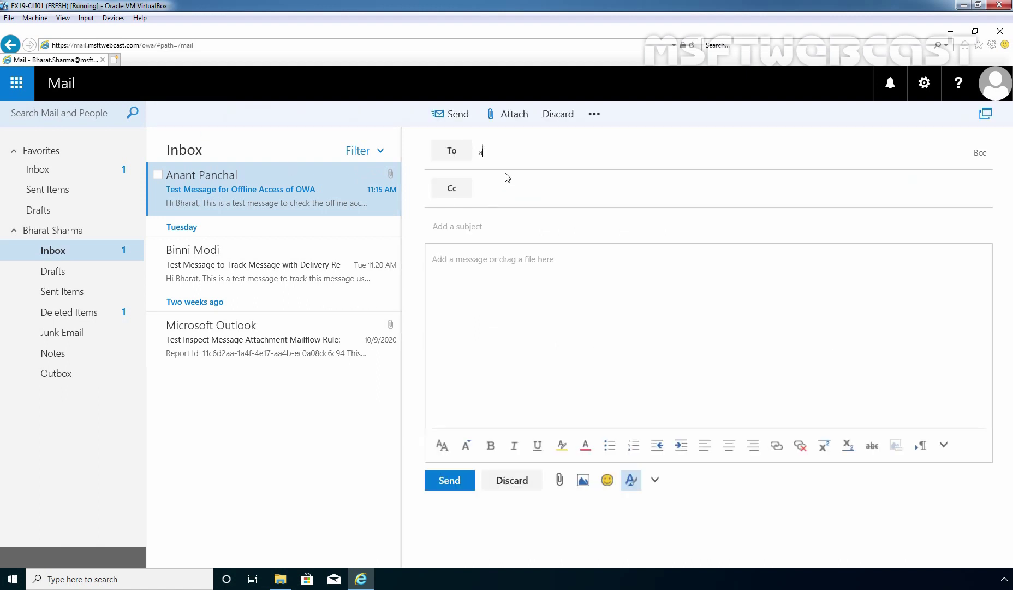
left_click(542, 184)
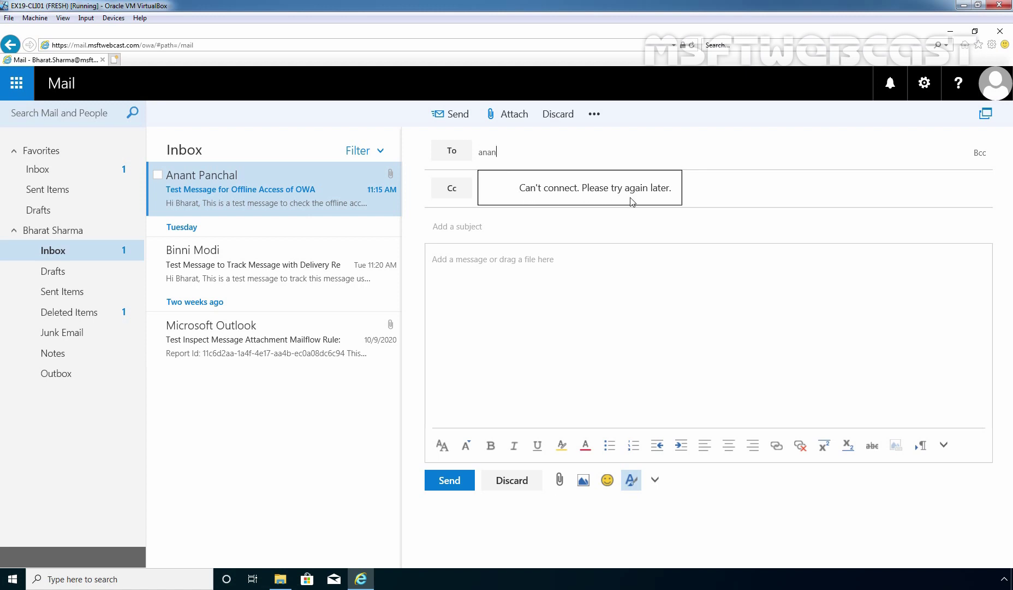
left_click(560, 114)
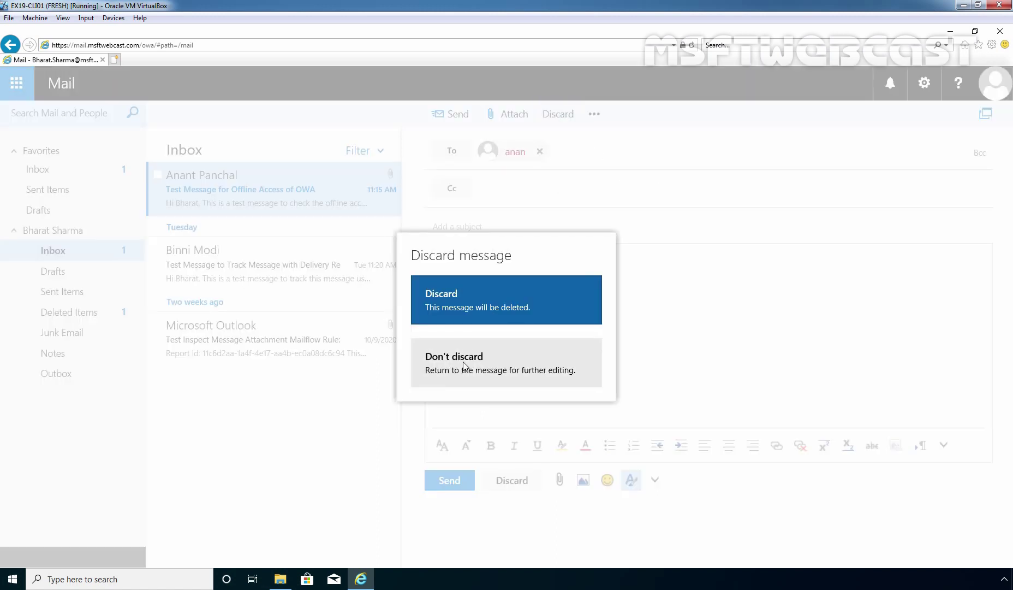
left_click(465, 309)
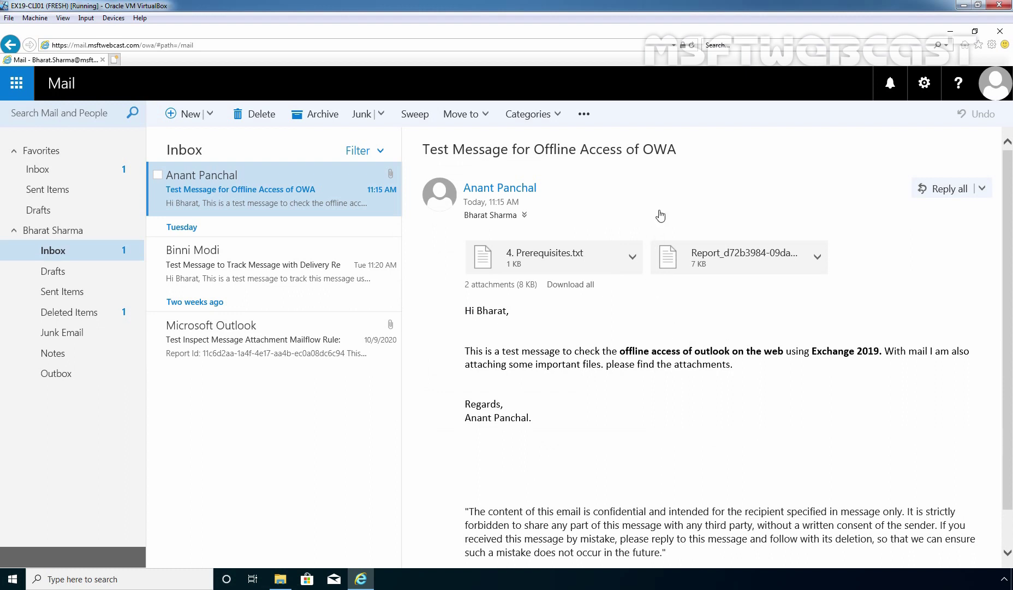
left_click(1001, 31)
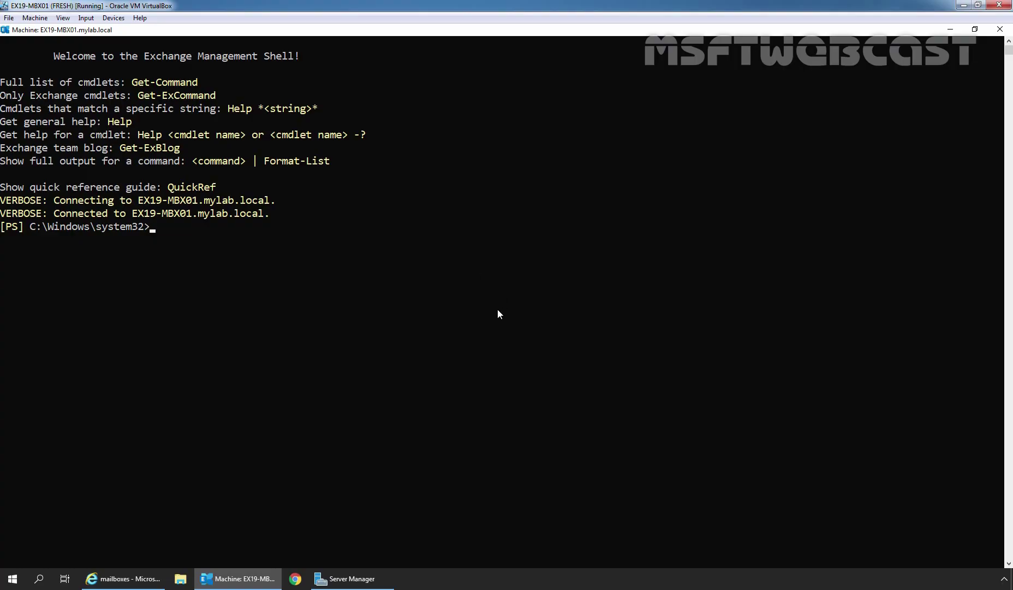
left_click(12, 579)
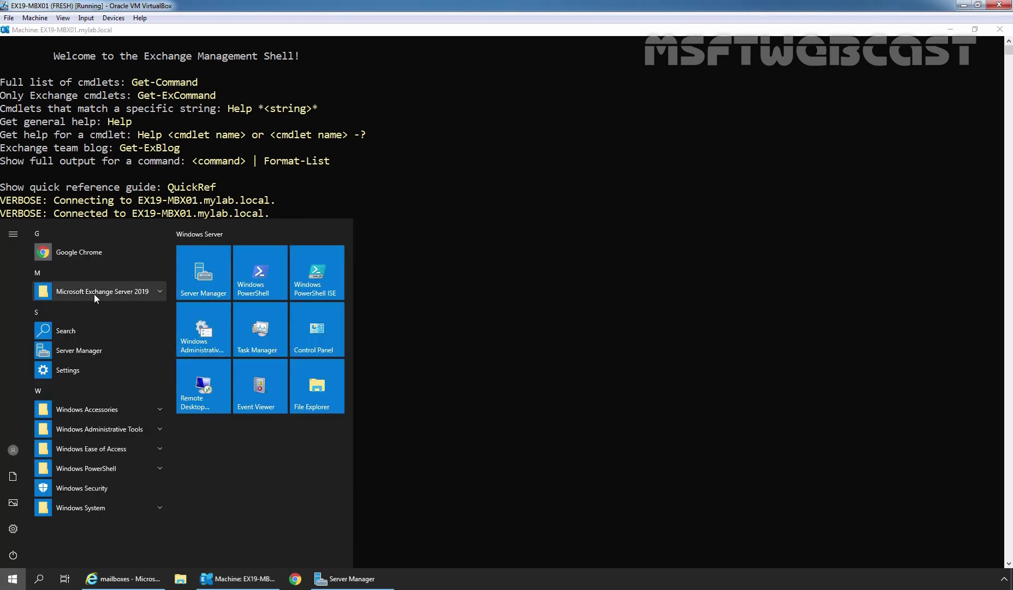
left_click(104, 291)
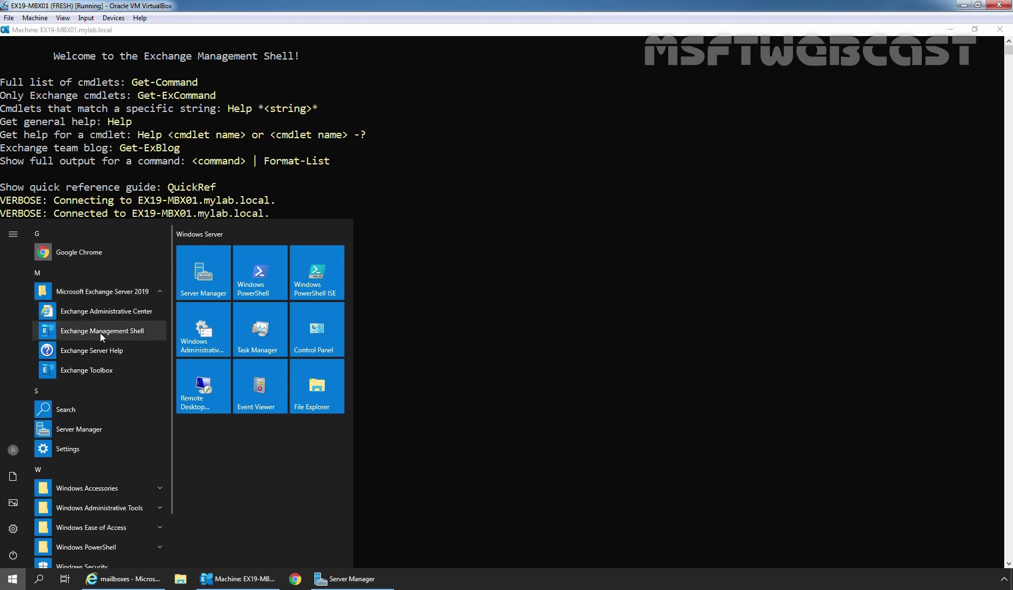
left_click(534, 340)
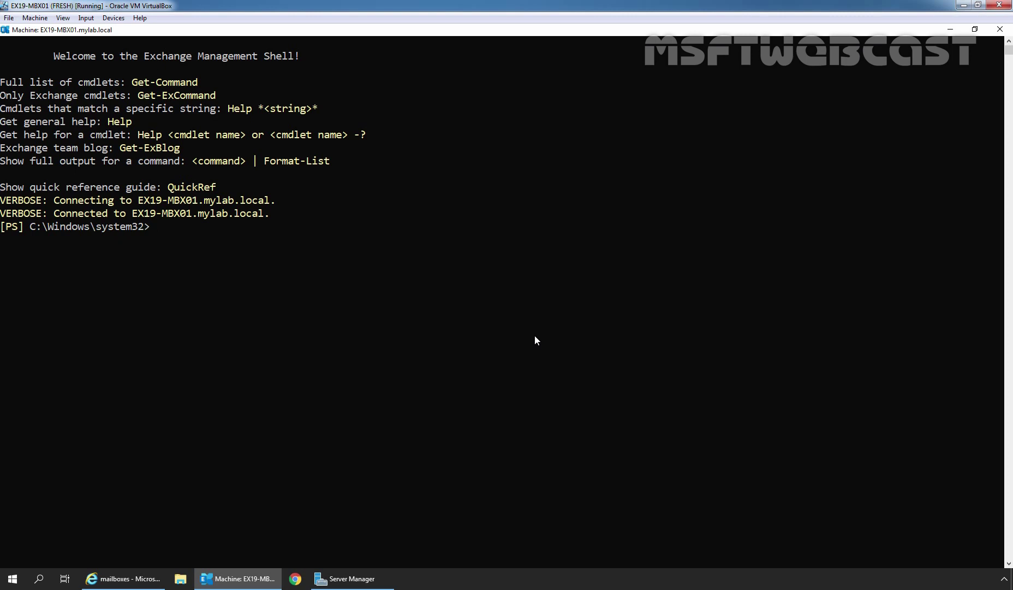
type("set-owavi")
Set AllowOfflineOn nocomputer -Verbose on 'ex19-mbx01\owa (default web site)', then paste the Get-OwaVirtualDirectory check
key("Tab")
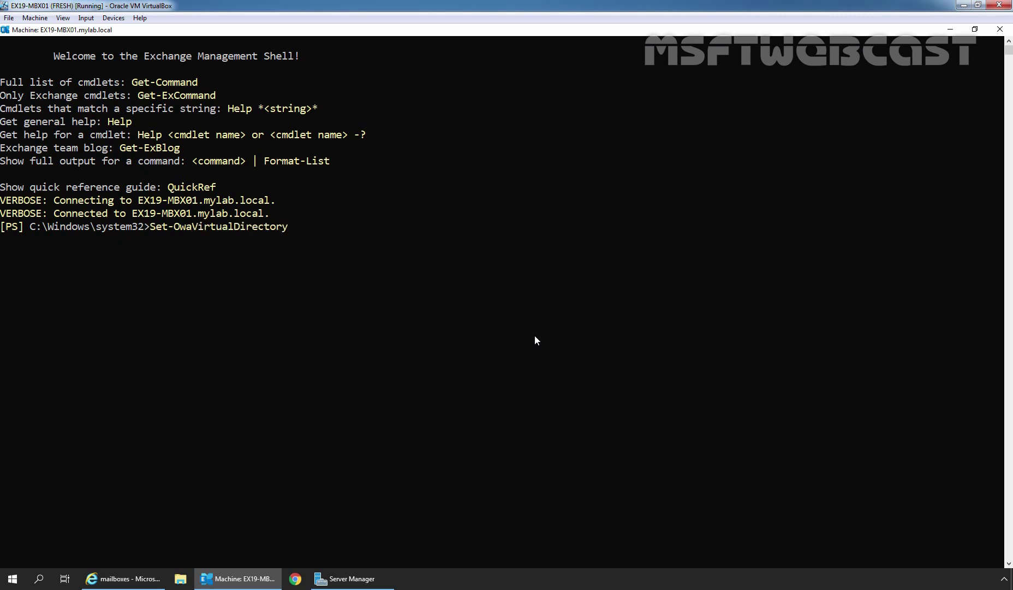
type("\"ex19-mbx01\\owa (default web site)\"")
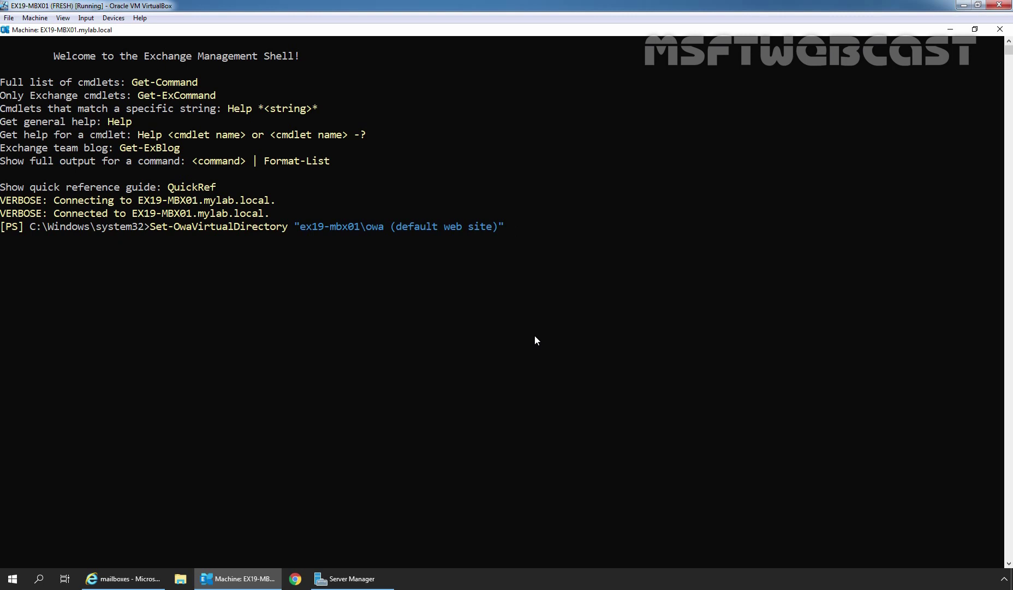
type(" -All")
key("Tab")
key("Tab")
key("Tab")
key("Tab")
type("nocomputer")
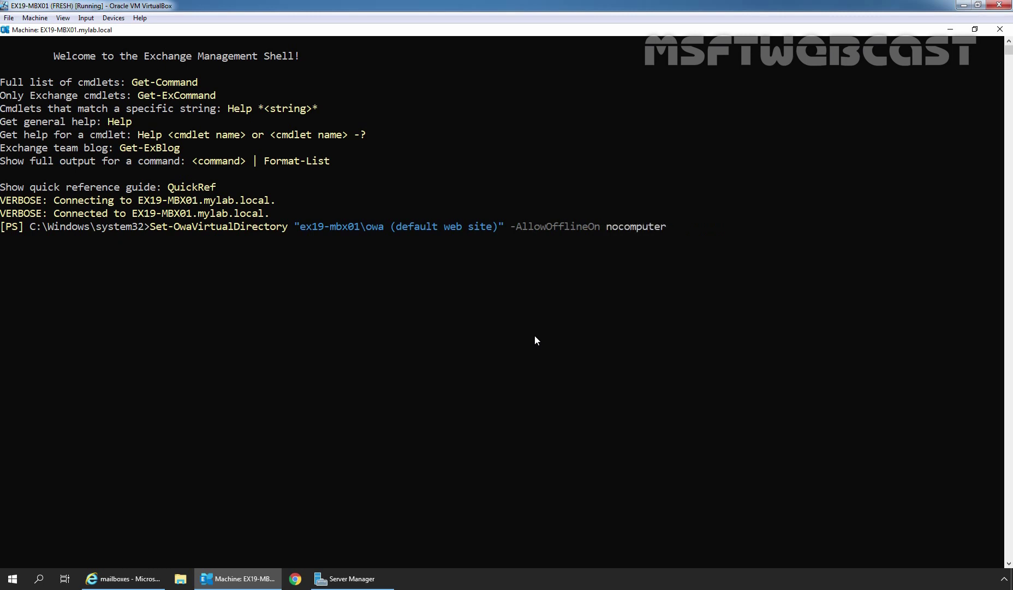
type(" -ve")
key("Tab")
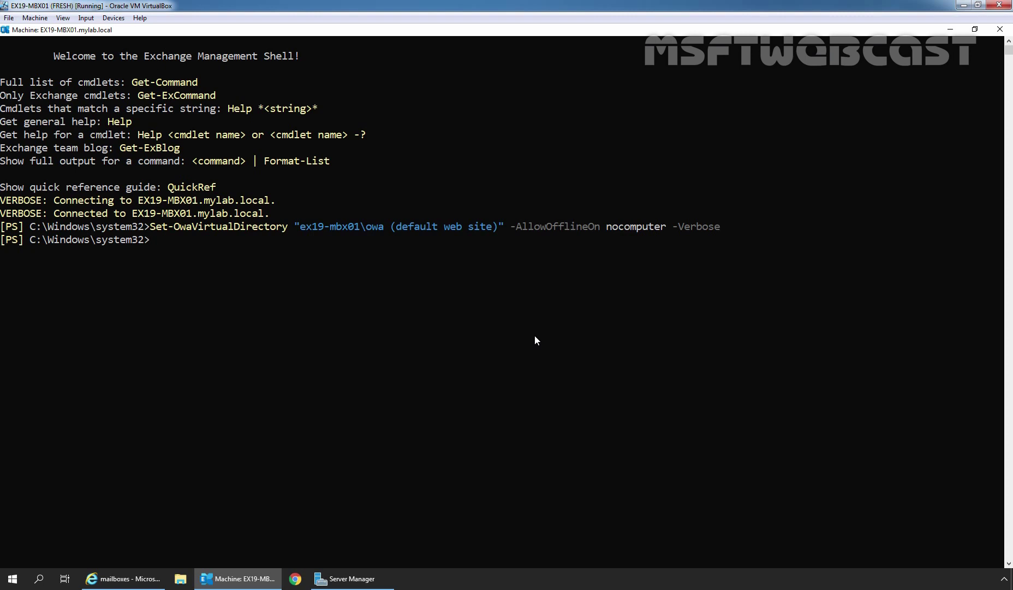
type("Get-OwaVirtualDirectory \"ex19-mbx01\\owa (default web site)\" | fl allowofflineon")
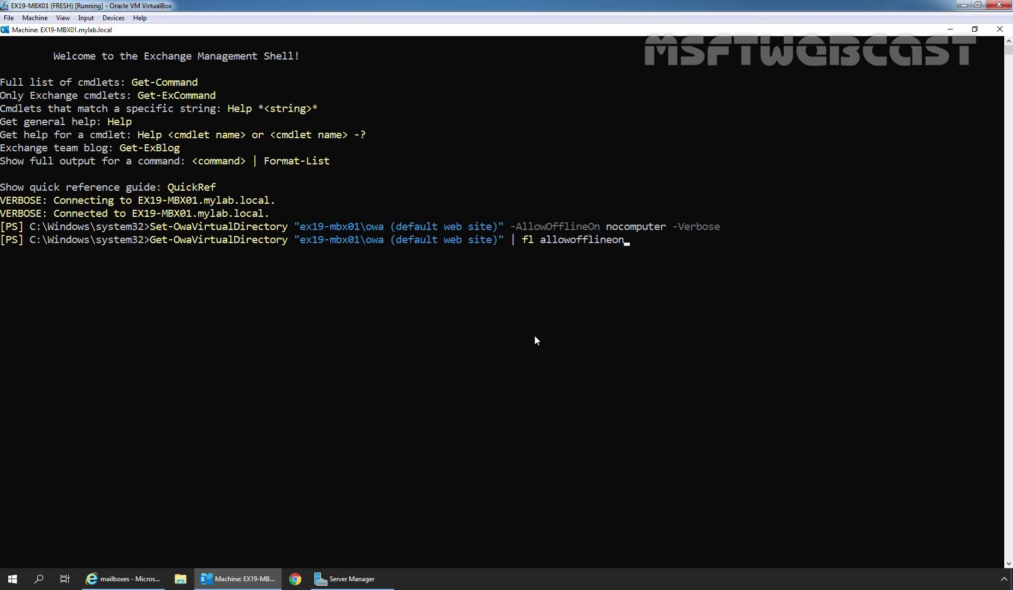
Run the Get-OwaVirtualDirectory allowofflineon query, confirming AllowOfflineOn : NoComputers, and recall it from history
key("Return")
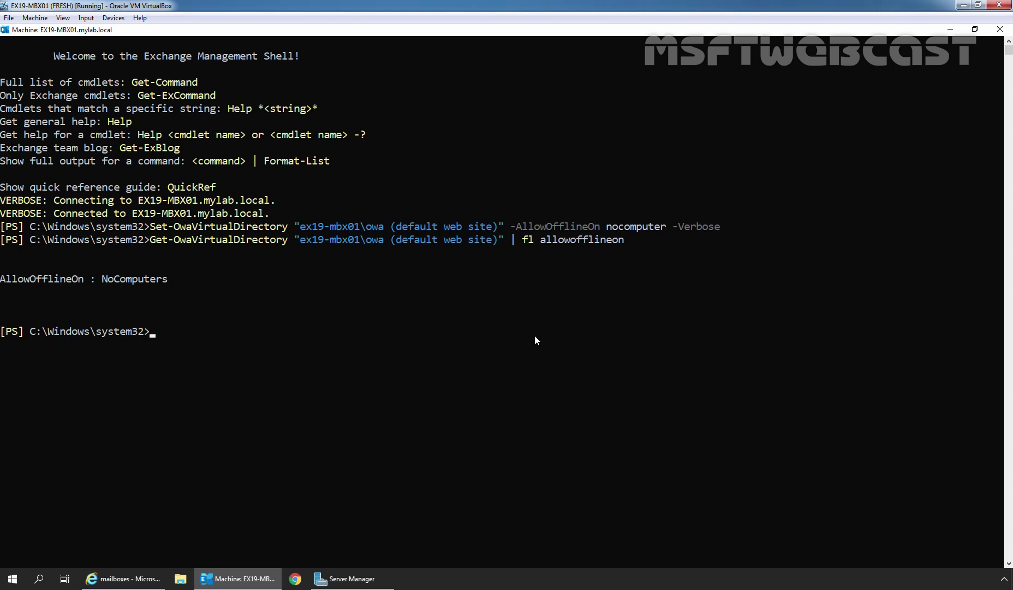
key("Up")
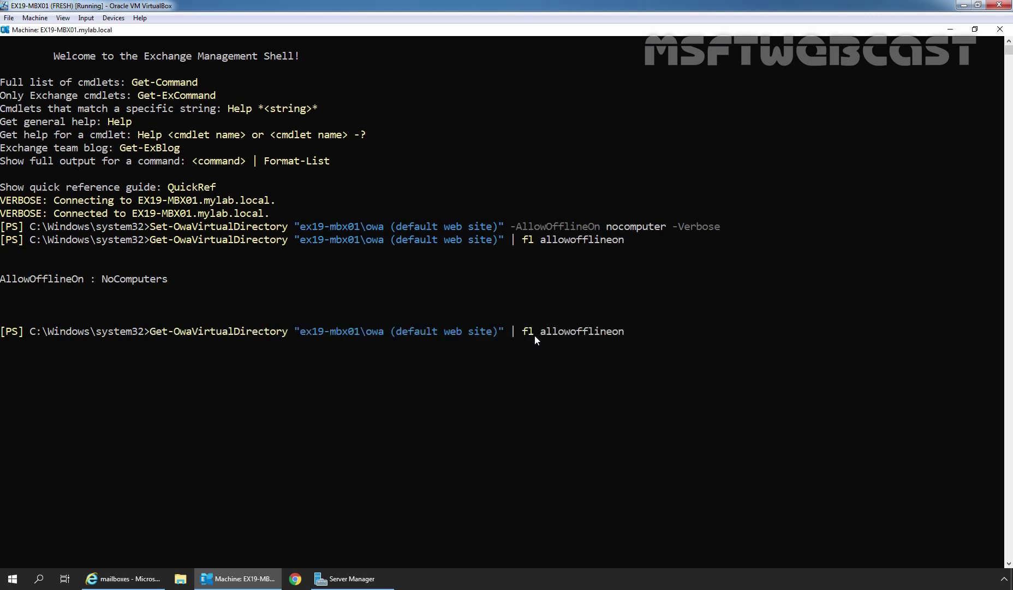
Rerun Set-OwaVirtualDirectory on ex19-mbx01\owa with AllowOfflineOn changed from nocomputer to allcomputers
key("Up")
key("Left")
key("Left")
key("Left")
key("Left")
key("Left")
key("Left")
key("Left")
key("Left")
key("Left")
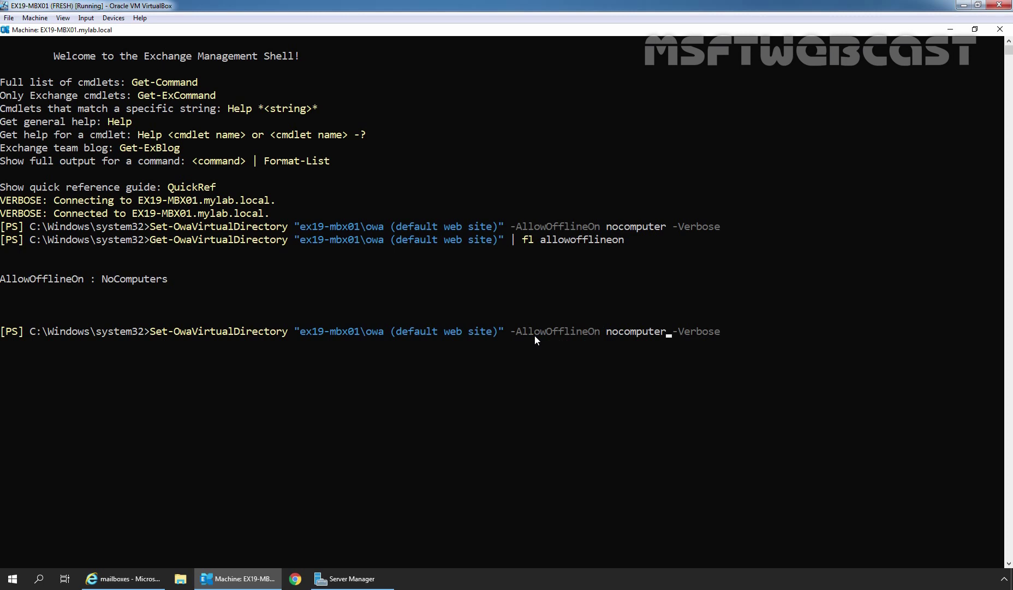
key("Left")
key("Left")
key("Left")
key("Left")
key("Left")
key("Left")
key("Left")
key("Left")
key("BackSpace")
key("BackSpace")
type("all")
key("Right")
key("Right")
key("Right")
key("Right")
key("Right")
key("Right")
key("Right")
key("Right")
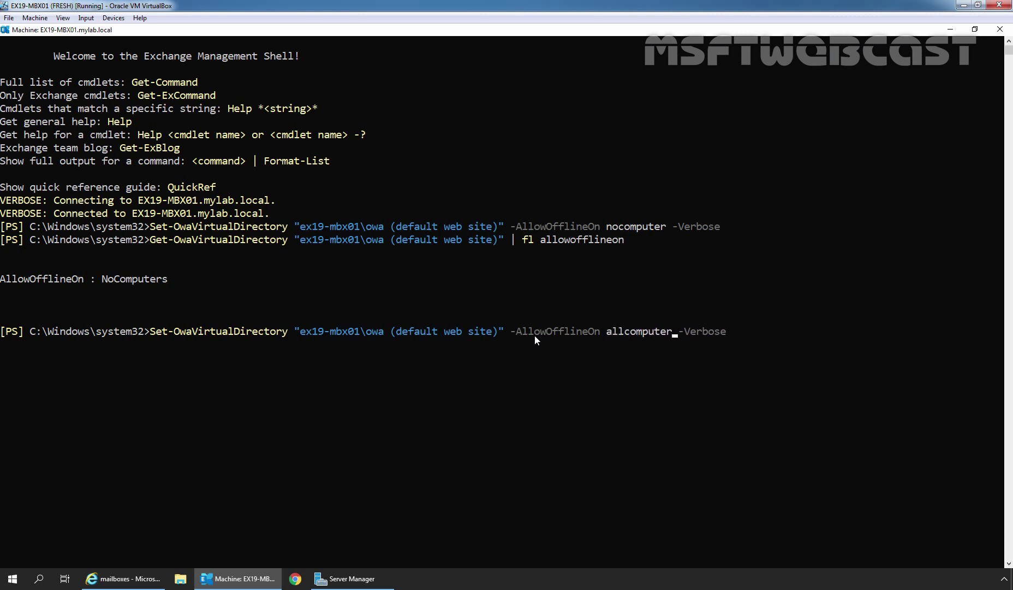
type("s")
key("Return")
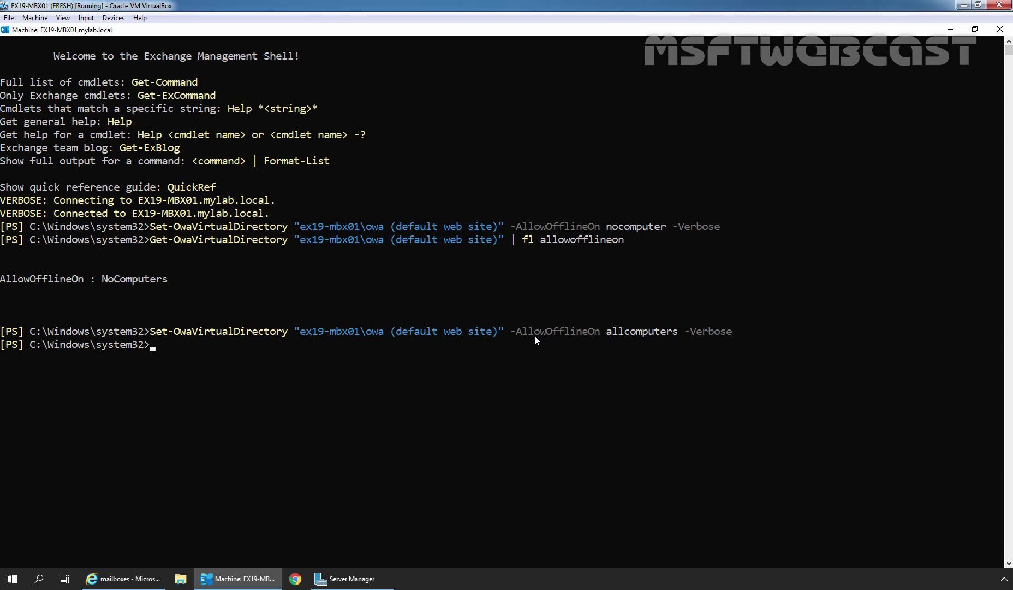